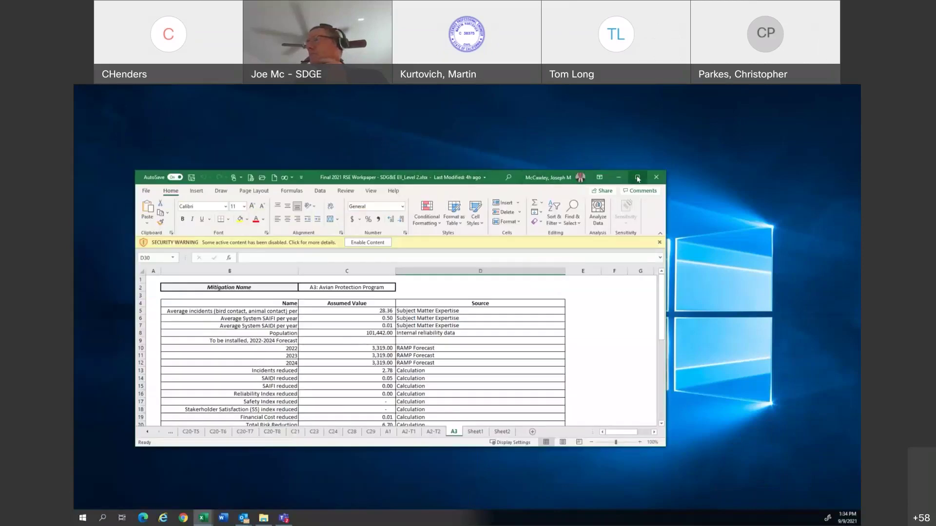
# Put away the RSE workpaper and show Final 2021 workpaper -SDG&E EII_Level 2.xlsx full-screen, with the Master Inputs sheet reachable.
pyautogui.click(638, 177)
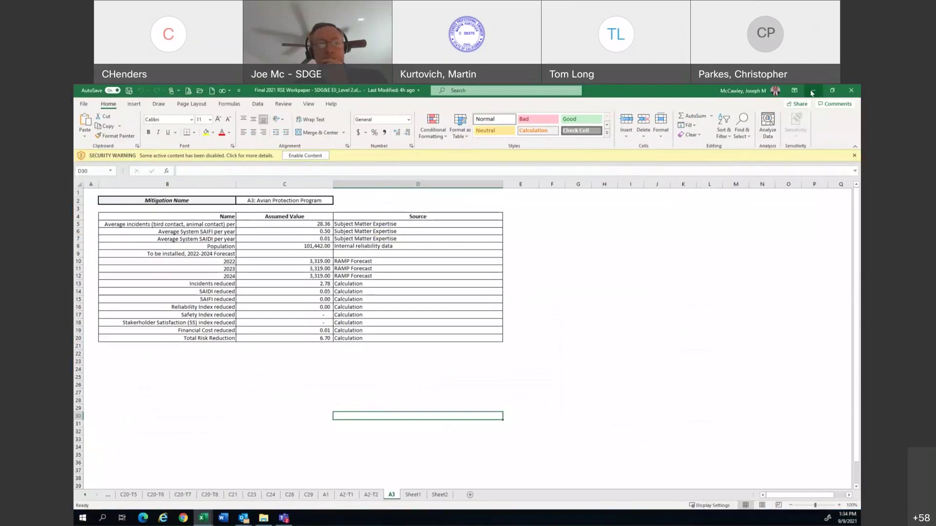
pyautogui.click(812, 91)
pyautogui.click(203, 518)
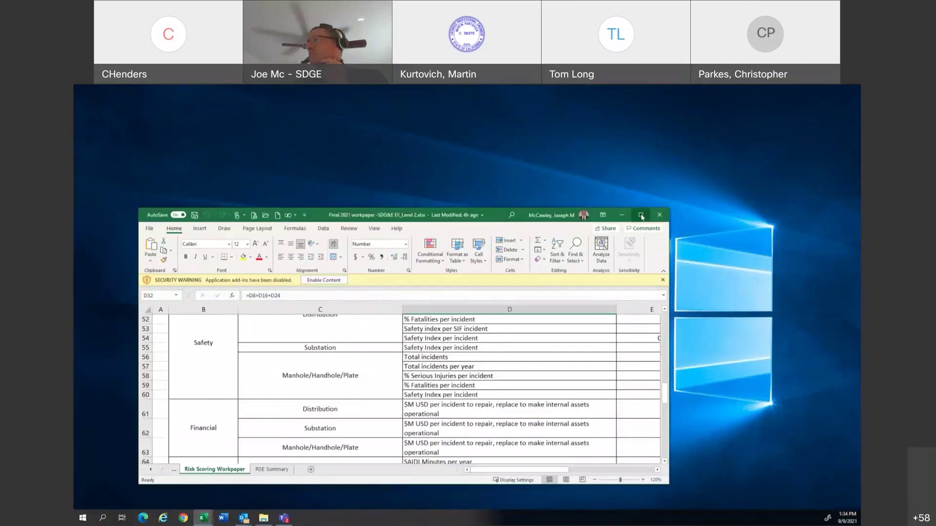
pyautogui.click(641, 216)
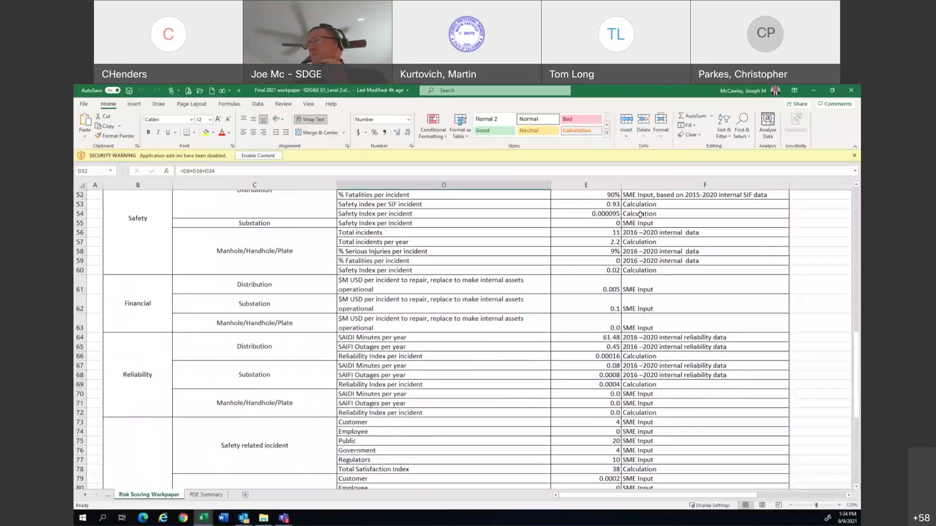
pyautogui.click(86, 496)
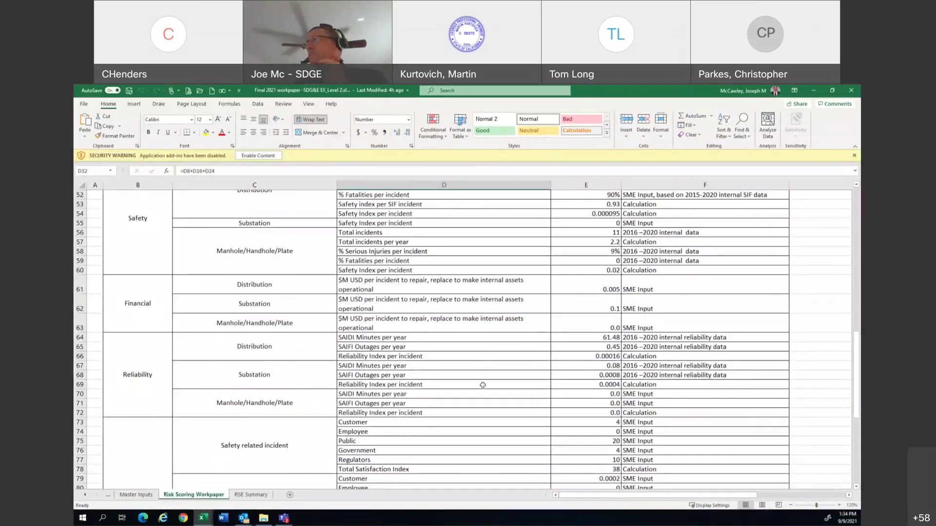
# Review the Risk Scoring Workpaper sheet from the Distribution, Substation and Manhole/Handhole/Plate scores down to the assumed values table.
pyautogui.scroll(8, 481, 384)
pyautogui.scroll(9, 428, 389)
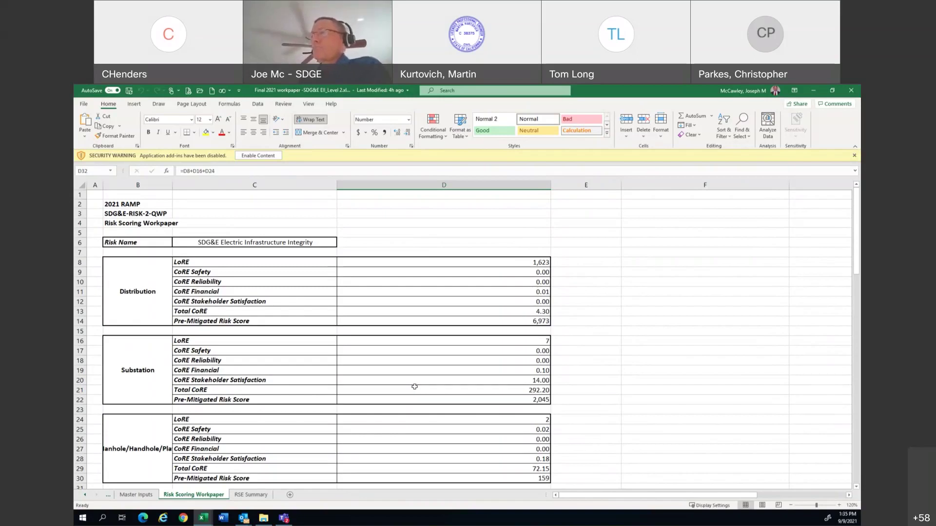
pyautogui.scroll(-9, 414, 386)
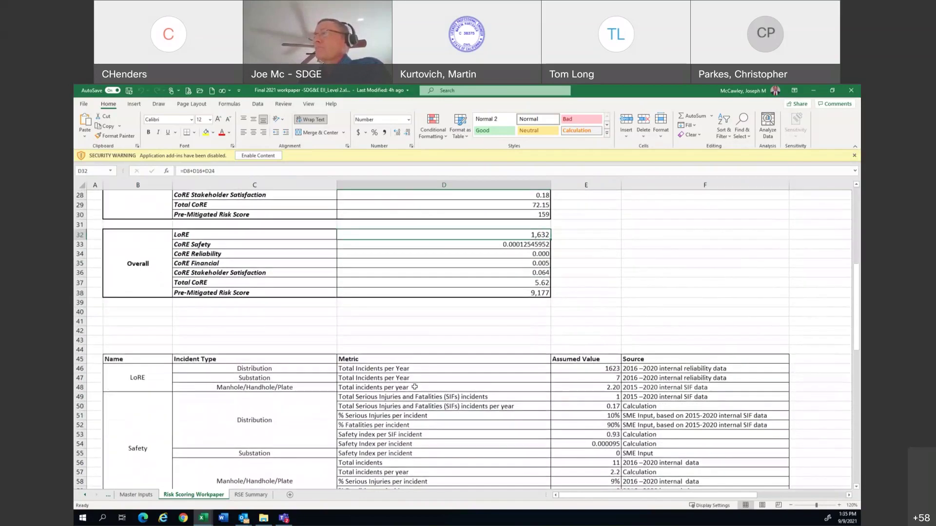
pyautogui.scroll(-4, 414, 386)
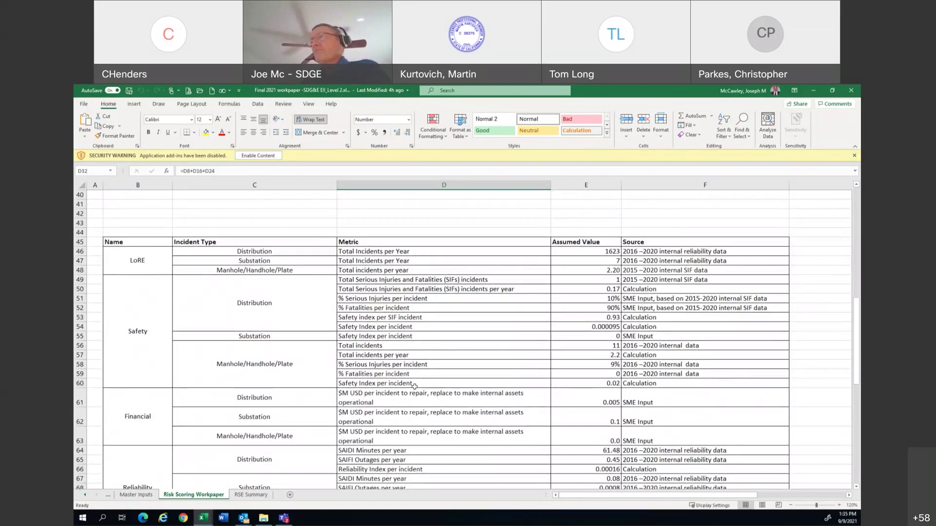
pyautogui.scroll(-3, 414, 385)
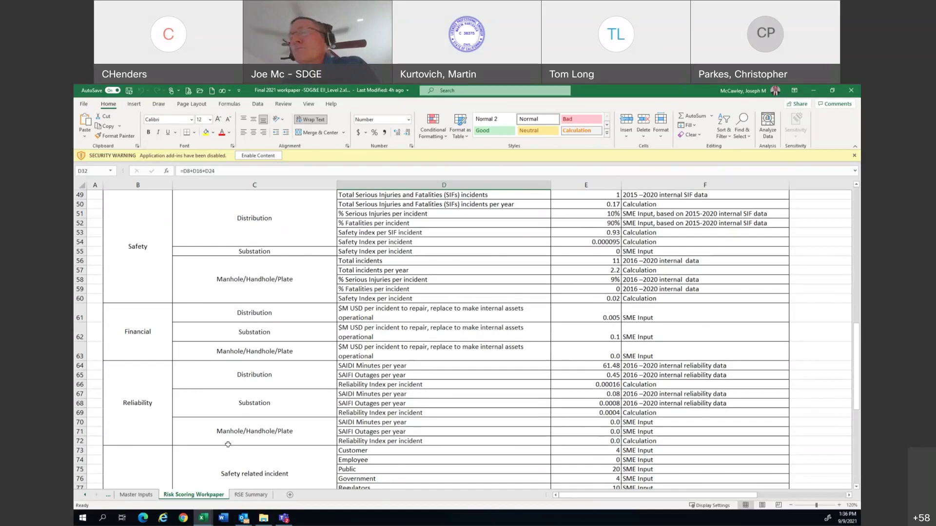
# Check the MAVF Framework ranges and weights on Master Inputs, and return to the LoRE and Safety rows of the Risk Scoring Workpaper.
pyautogui.click(135, 494)
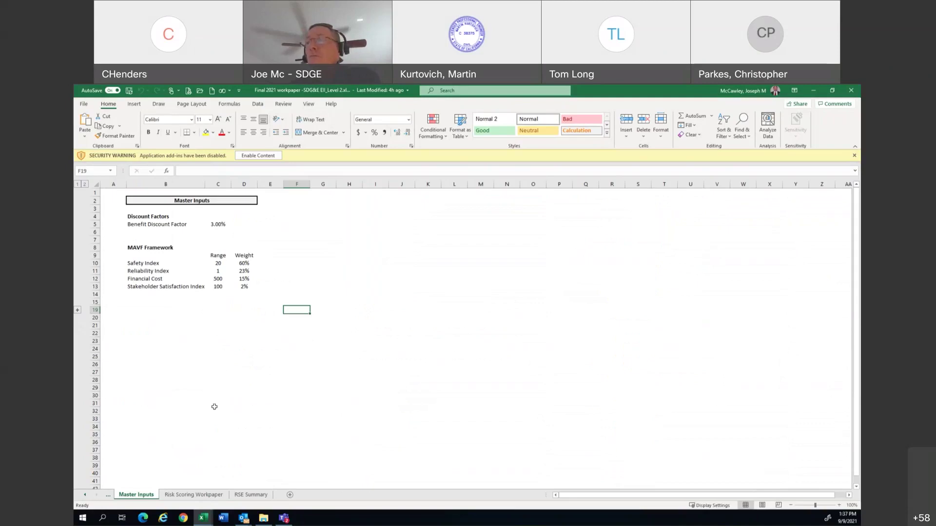
pyautogui.click(222, 495)
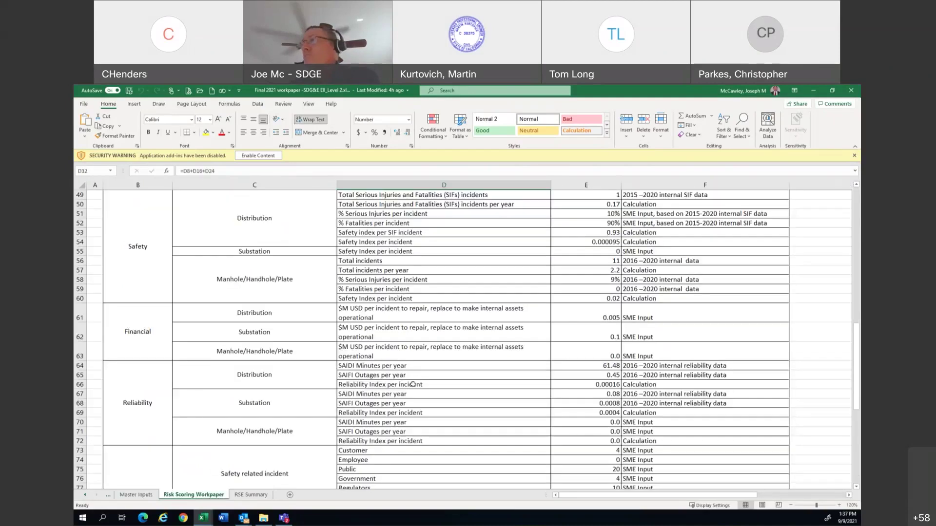
pyautogui.click(410, 299)
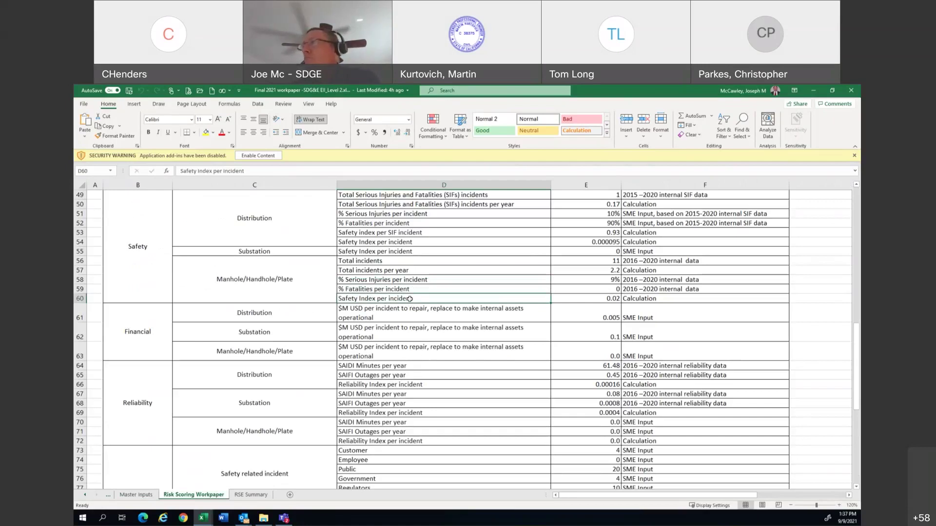
pyautogui.scroll(1, 410, 299)
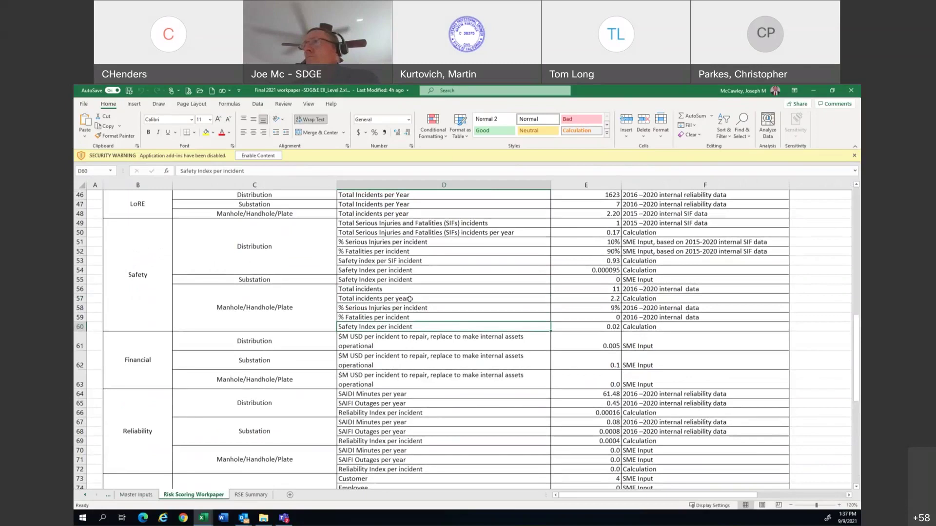
pyautogui.scroll(3, 409, 298)
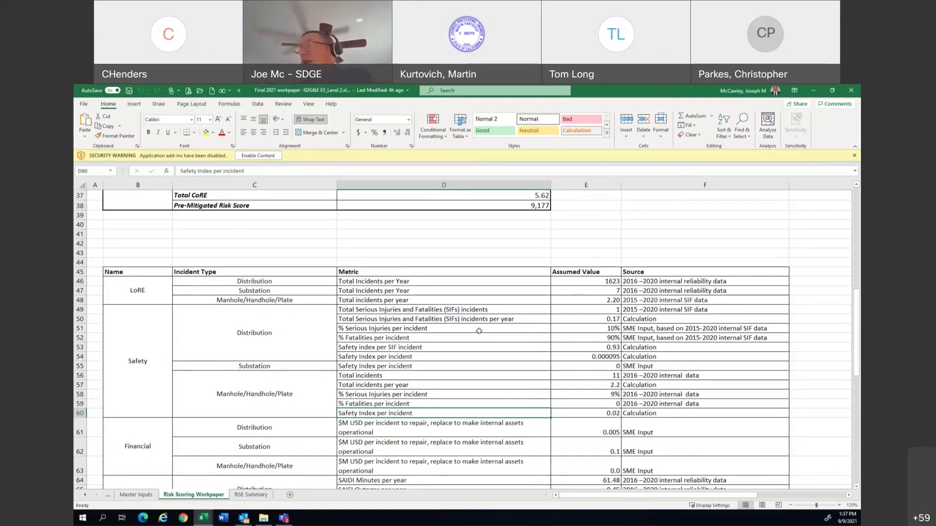
# Examine the LoRE incidents per year for Distribution, Substation and Manhole/Handhole/Plate in rows 46 to 48.
pyautogui.moveTo(80, 281); pyautogui.dragTo(81, 300)
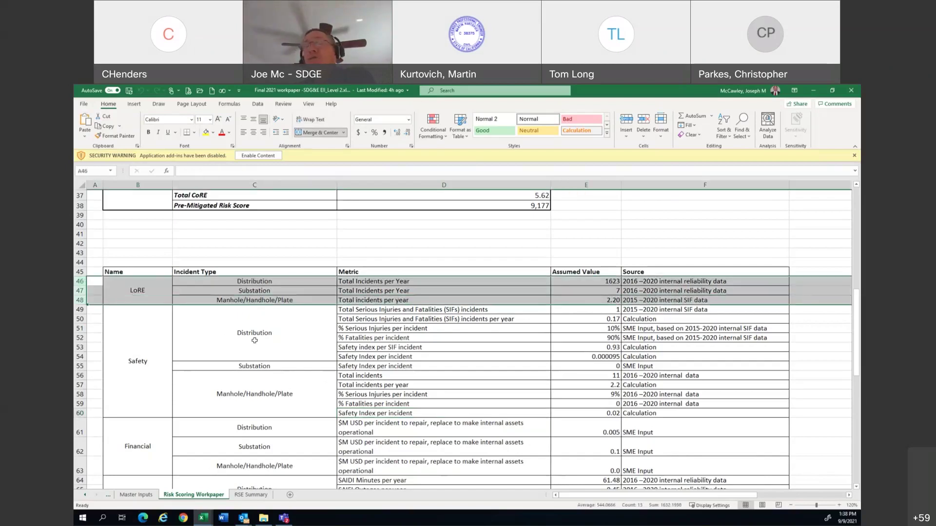
pyautogui.scroll(1, 254, 340)
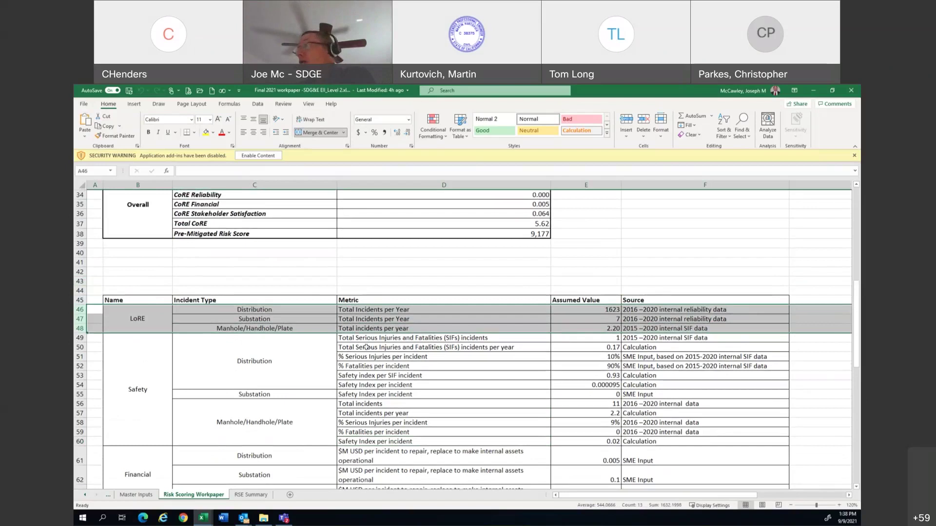
pyautogui.click(582, 308)
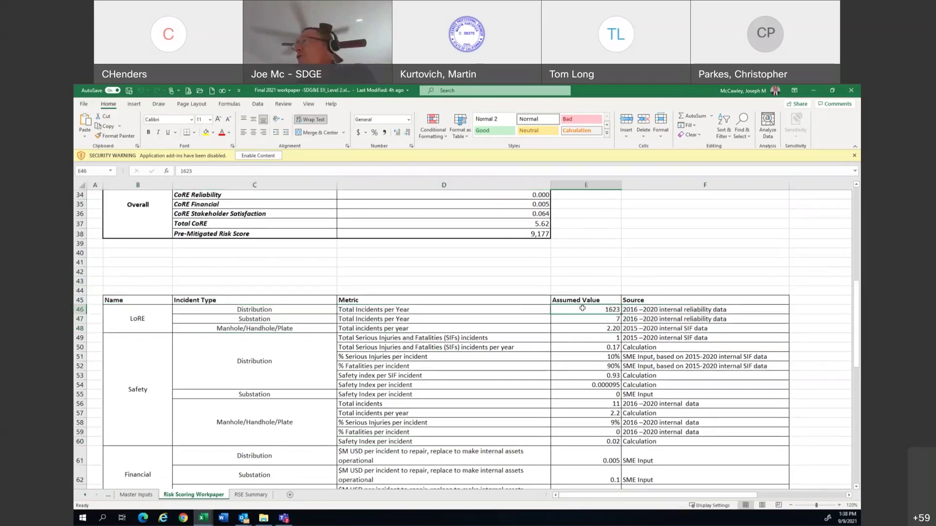
pyautogui.click(582, 318)
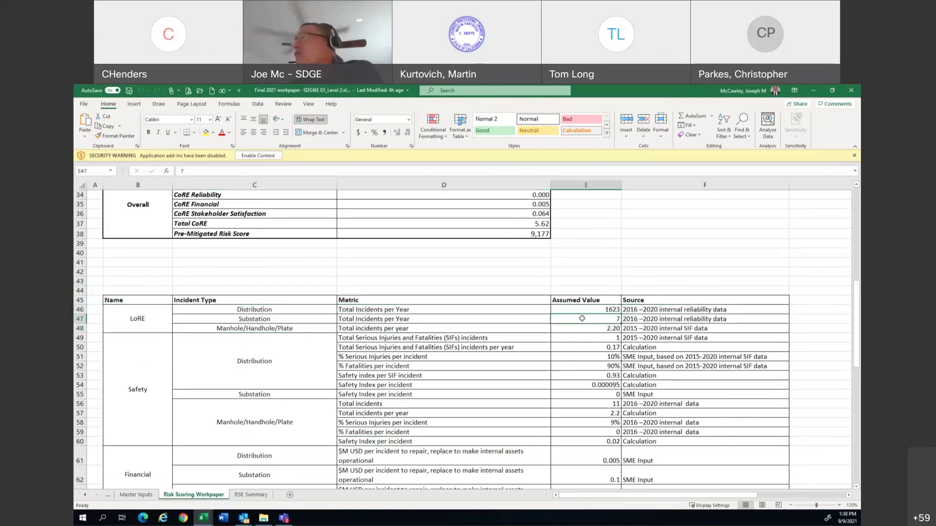
pyautogui.click(576, 325)
pyautogui.keyDown('shift'); pyautogui.click(575, 311); pyautogui.keyUp('shift')
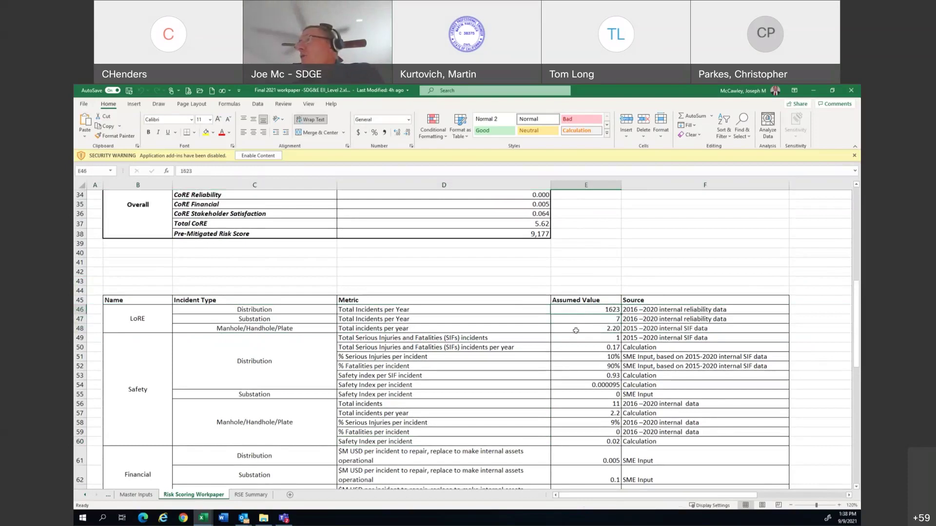
pyautogui.click(575, 330)
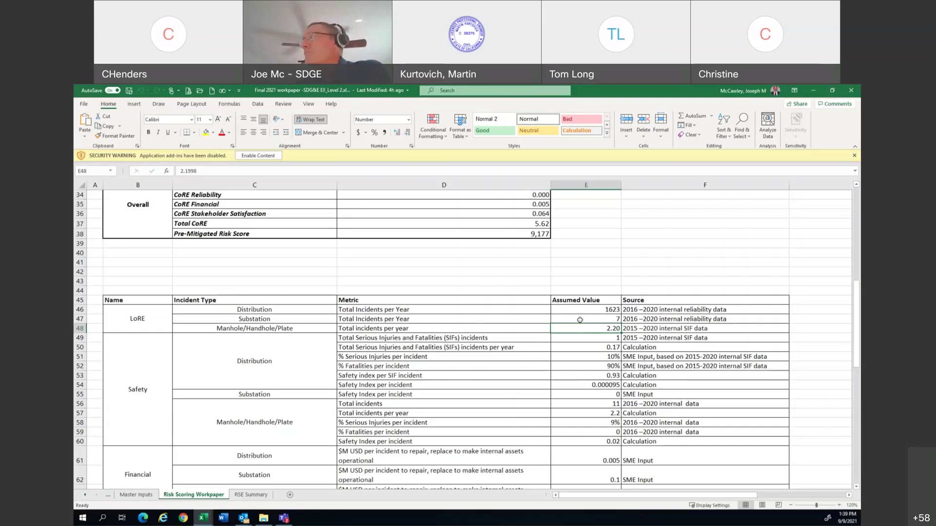
# Compare the Substation and Manhole/Handhole/Plate incidents in E47 and E48, and select all three LoRE assumed values.
pyautogui.moveTo(580, 318); pyautogui.dragTo(583, 328)
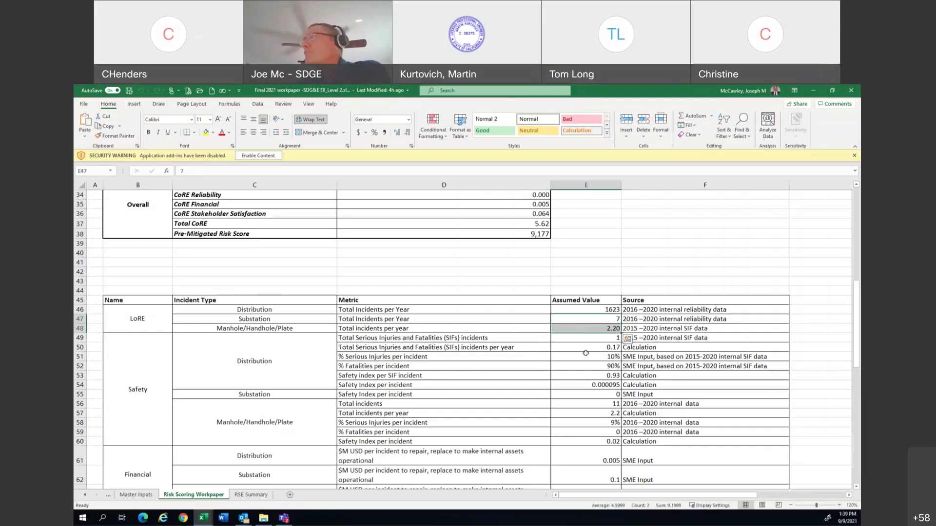
pyautogui.click(584, 318)
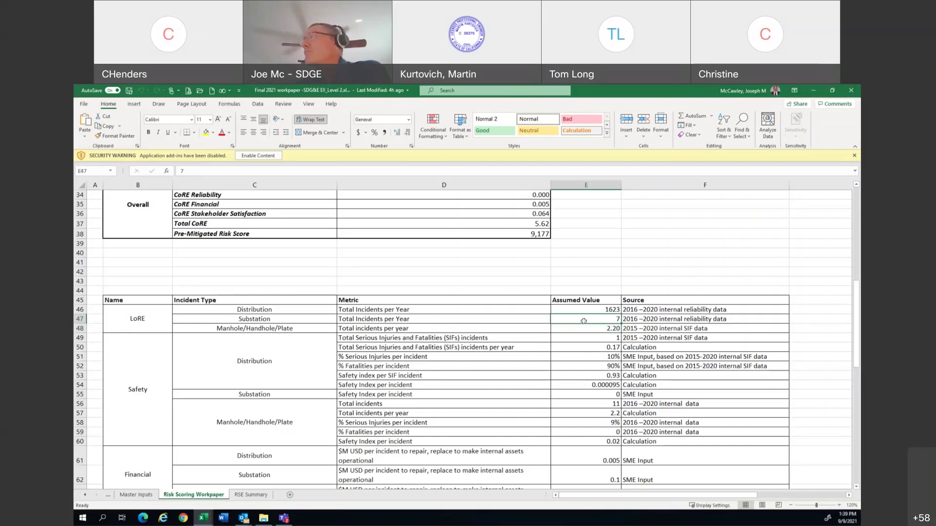
pyautogui.click(585, 330)
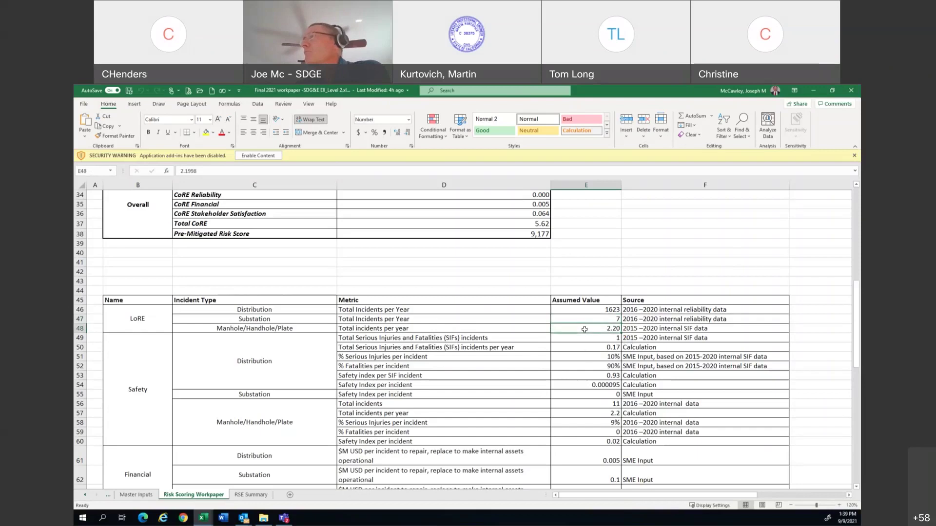
pyautogui.click(584, 317)
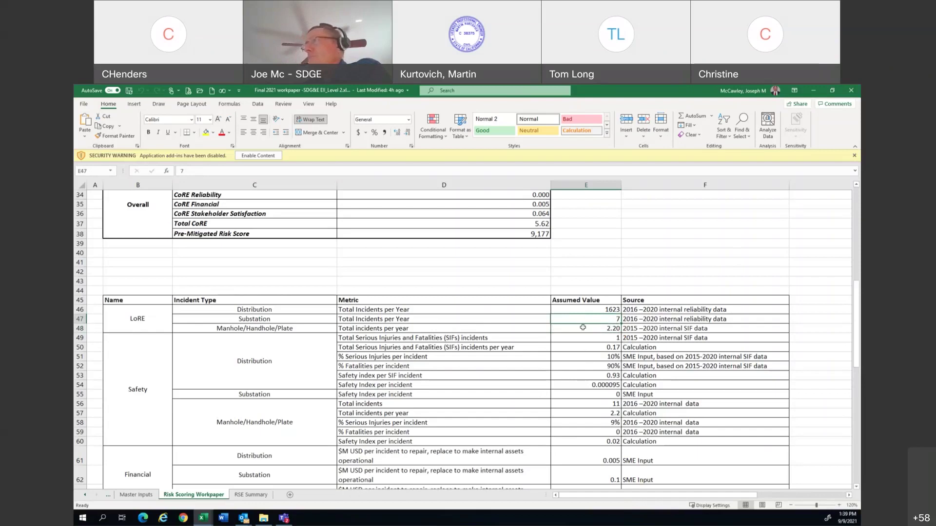
pyautogui.click(582, 329)
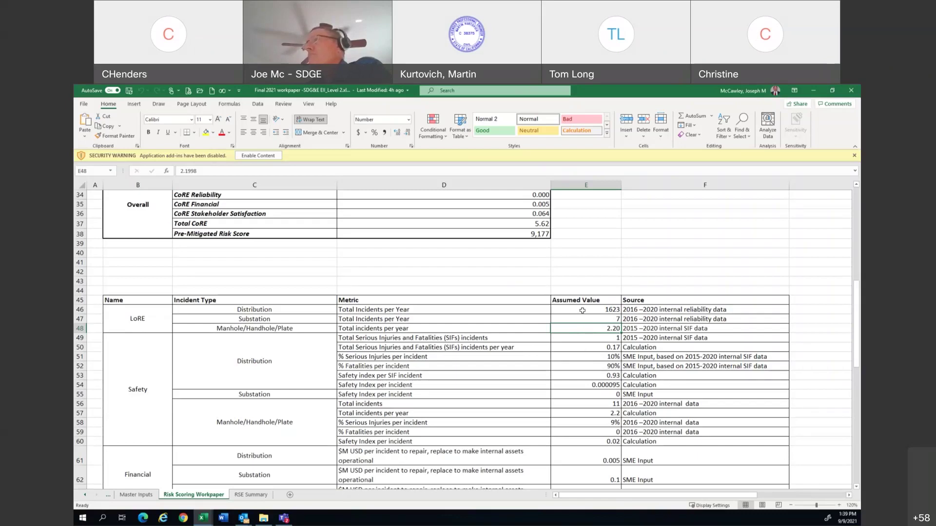
pyautogui.moveTo(582, 311); pyautogui.dragTo(587, 327)
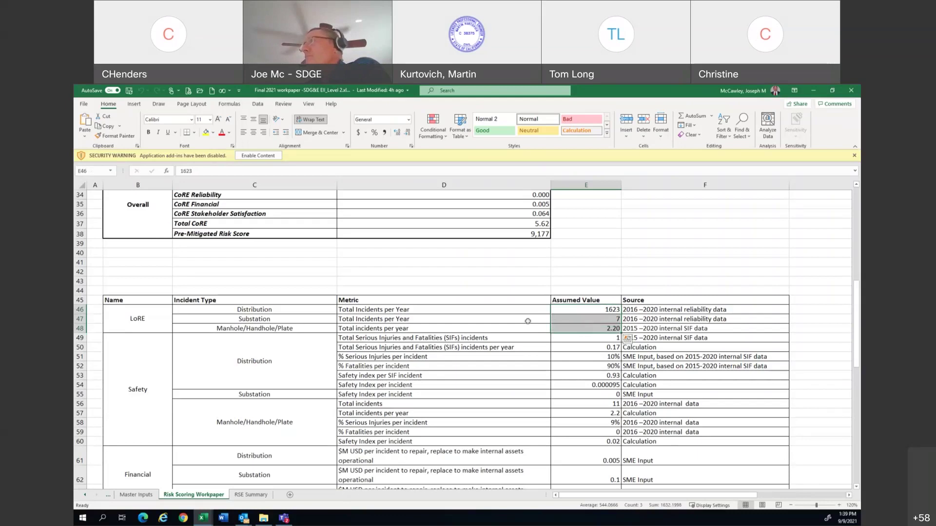
# Highlight the Overall LoRE value in D32 with a yellow fill.
pyautogui.scroll(1, 528, 321)
pyautogui.click(528, 206)
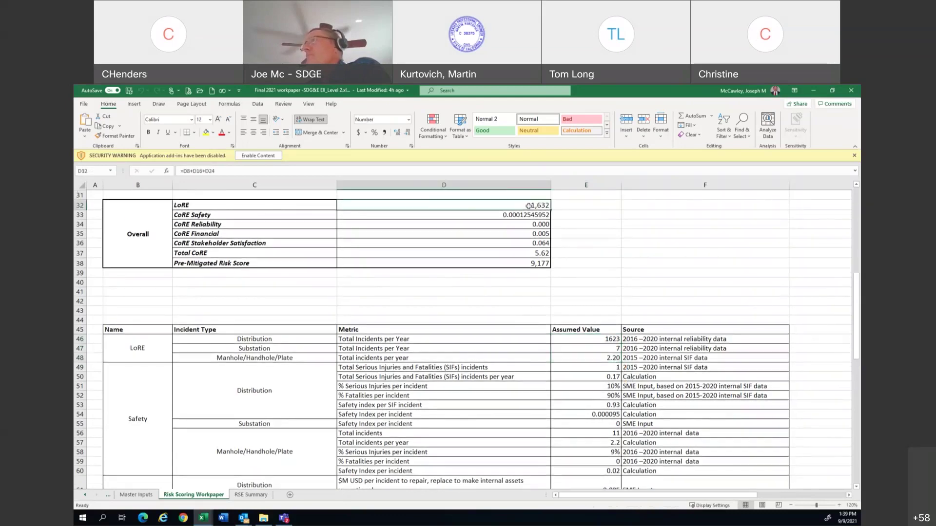
pyautogui.click(206, 133)
# Trace the Overall LoRE formula in D32 against the three assumed LoRE values in E46:E48.
pyautogui.moveTo(589, 340); pyautogui.dragTo(591, 363)
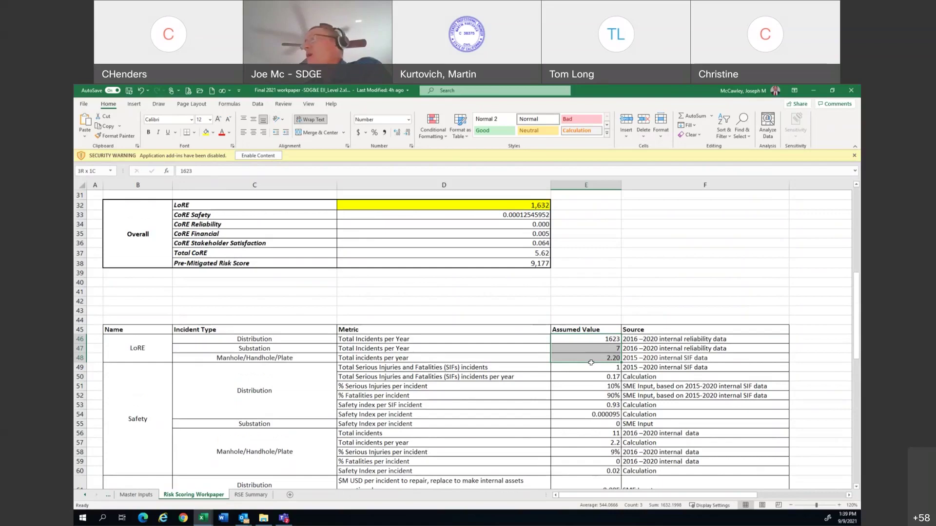
pyautogui.click(514, 204)
pyautogui.doubleClick(514, 205)
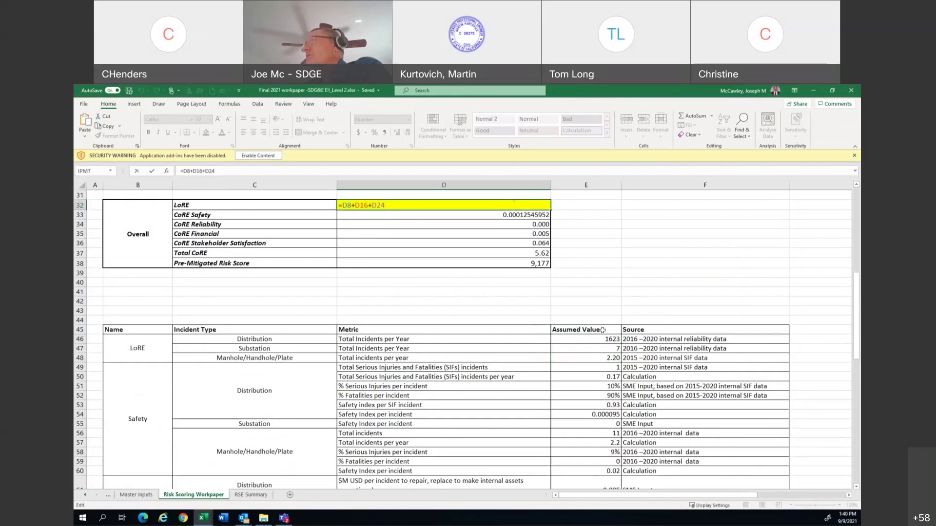
pyautogui.moveTo(606, 339); pyautogui.dragTo(604, 358)
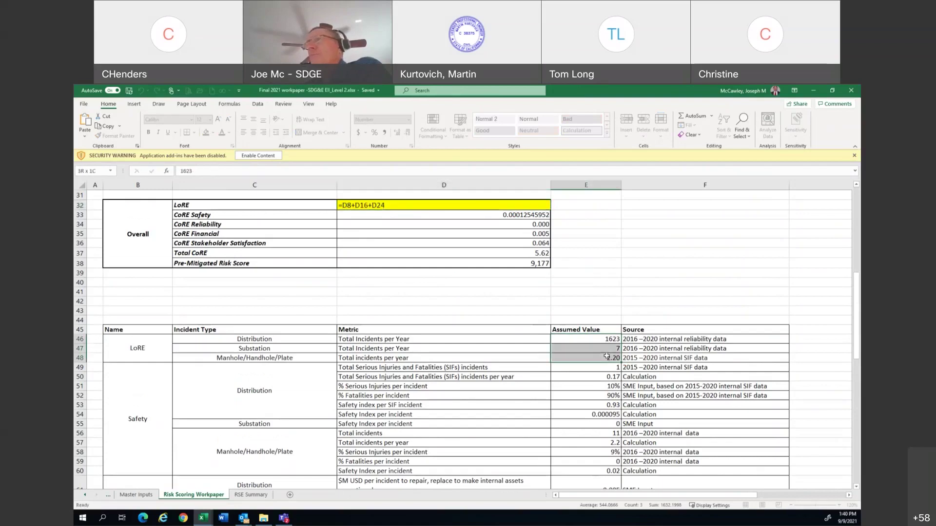
pyautogui.click(439, 204)
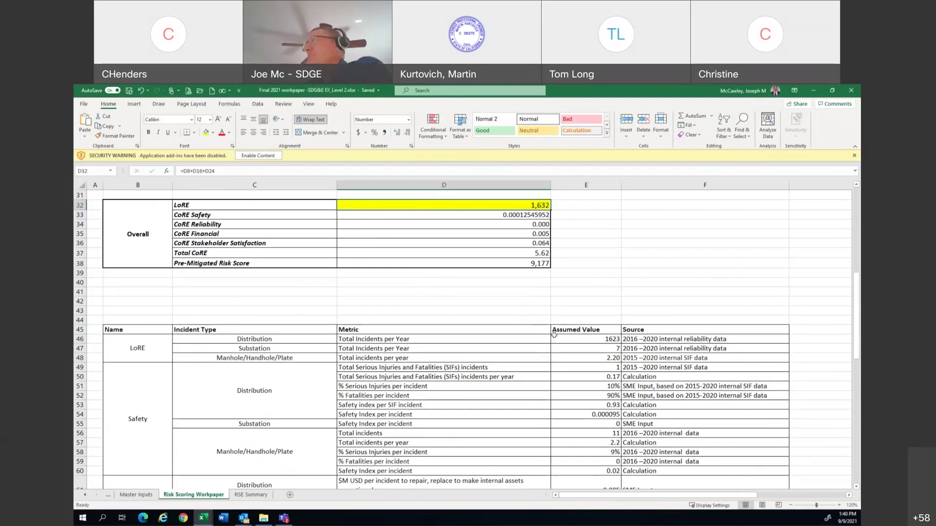
pyautogui.moveTo(575, 339); pyautogui.dragTo(570, 356)
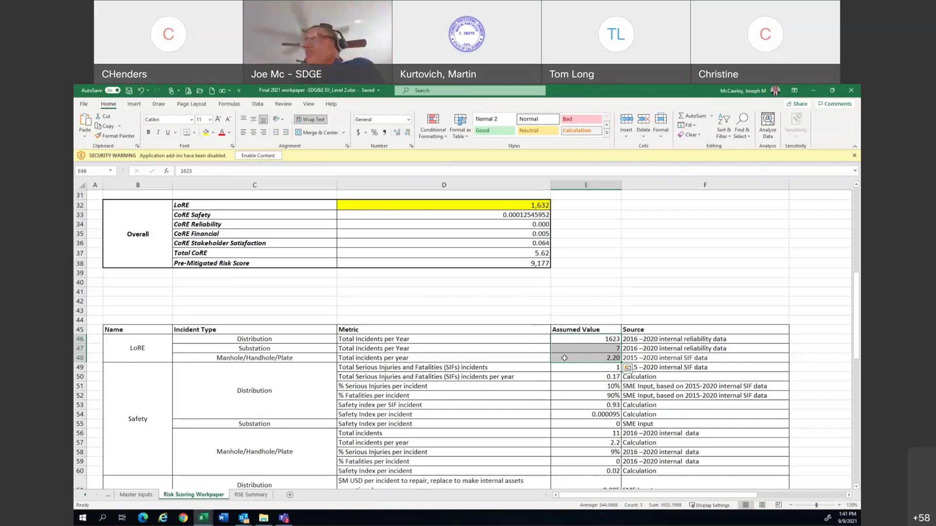
# Examine the Overall CoRE Safety formula in D33 alongside the Distribution and Manhole/Handhole/Plate safety assumptions.
pyautogui.click(483, 215)
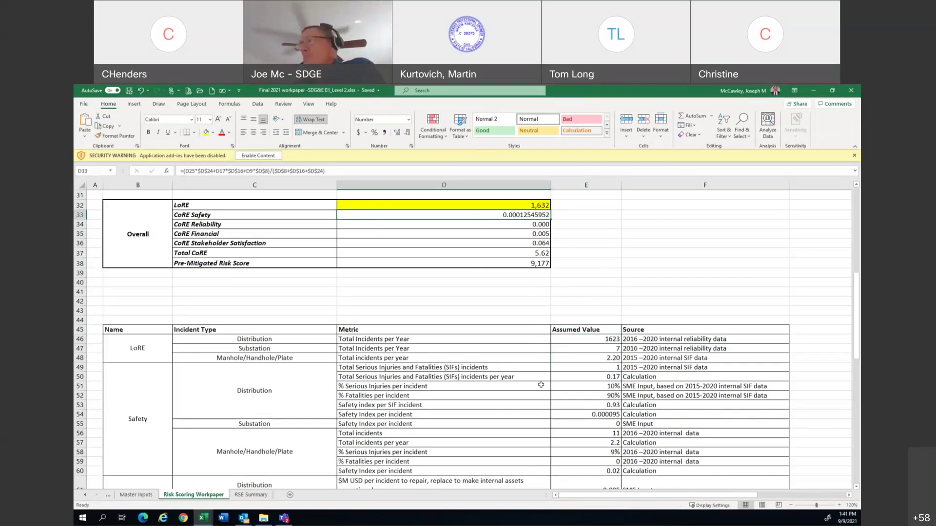
pyautogui.moveTo(581, 367); pyautogui.dragTo(580, 403)
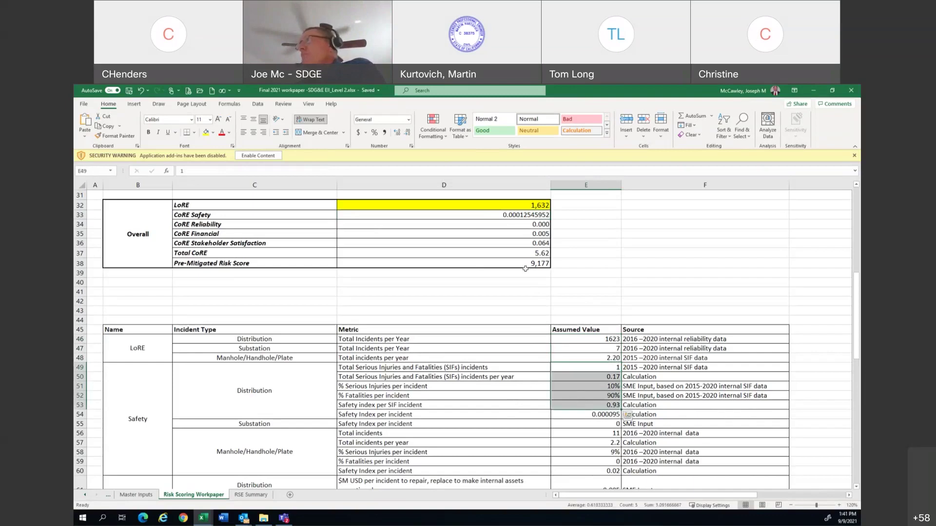
pyautogui.click(502, 215)
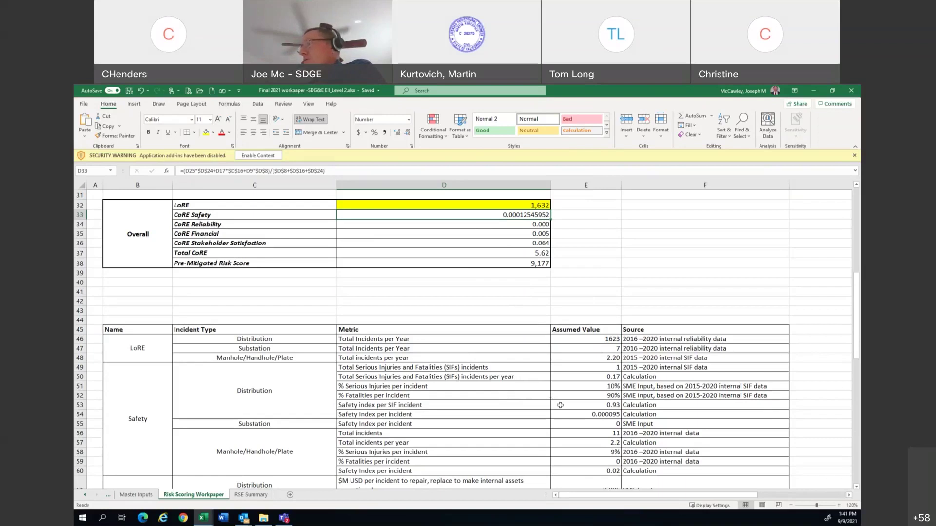
pyautogui.click(579, 464)
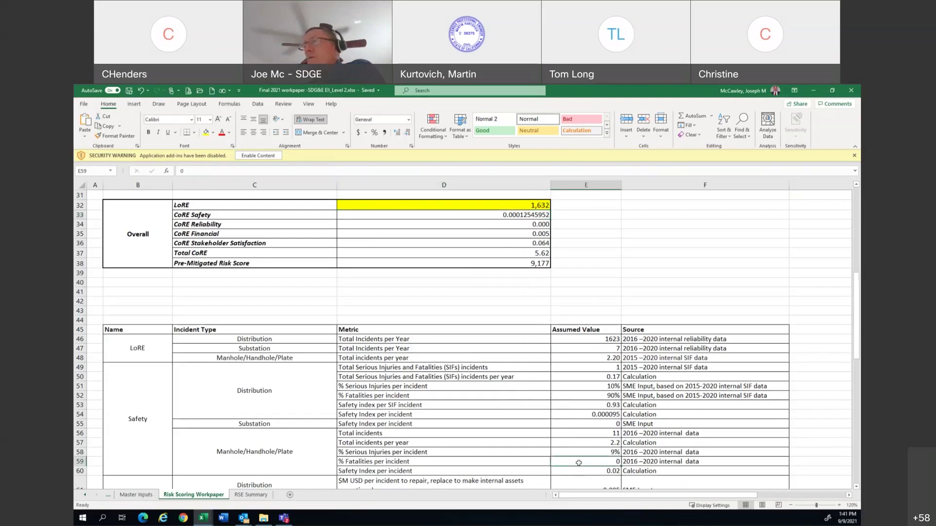
# Review the safety, financial and reliability assumptions, and inspect the Overall LoRE and CoRE Safety formulas in D32 and D33.
pyautogui.scroll(-3, 579, 464)
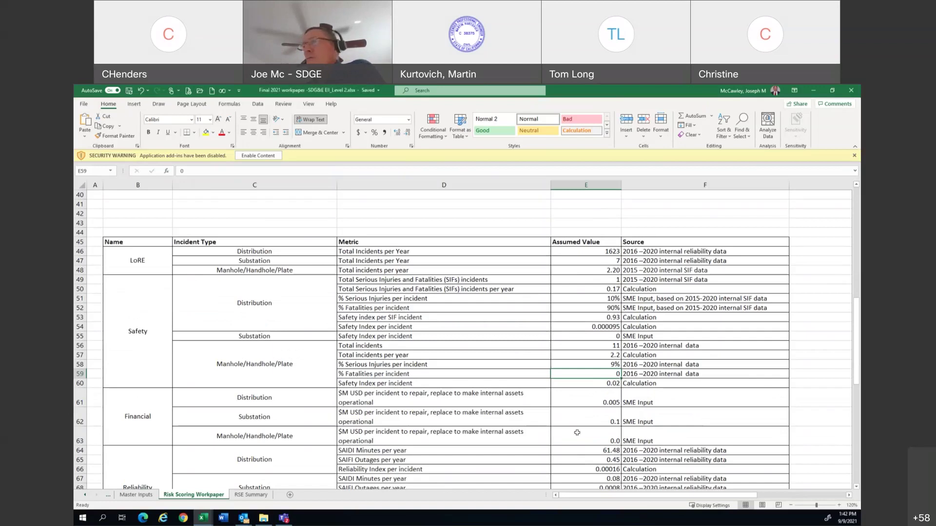
pyautogui.scroll(-2, 577, 443)
pyautogui.scroll(-1, 577, 433)
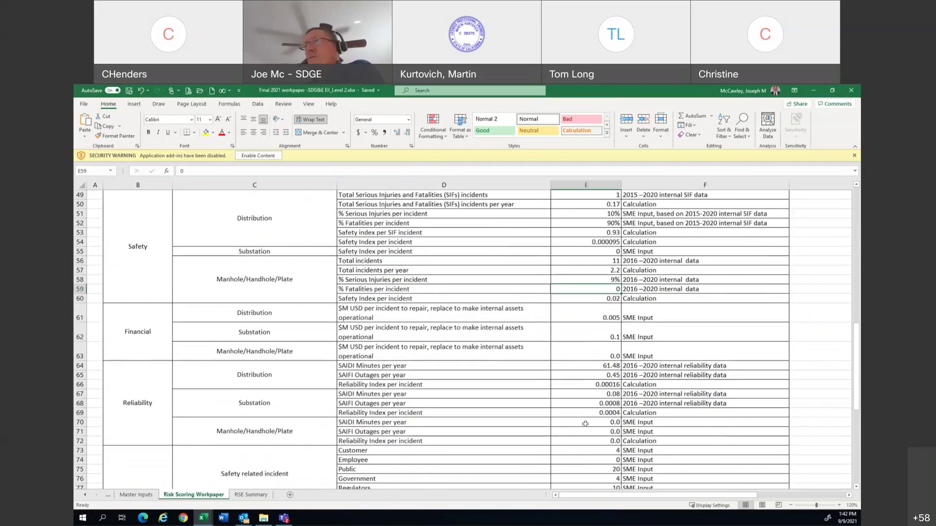
pyautogui.scroll(9, 582, 389)
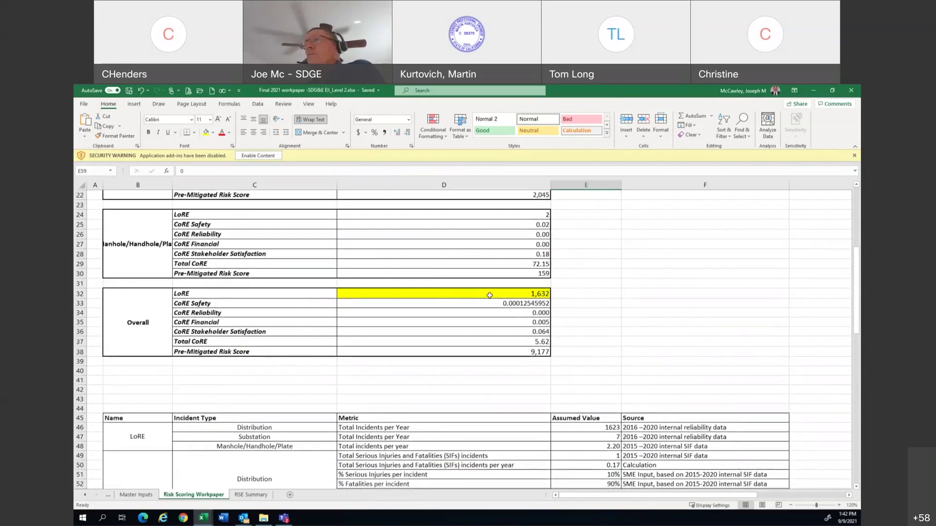
pyautogui.click(489, 295)
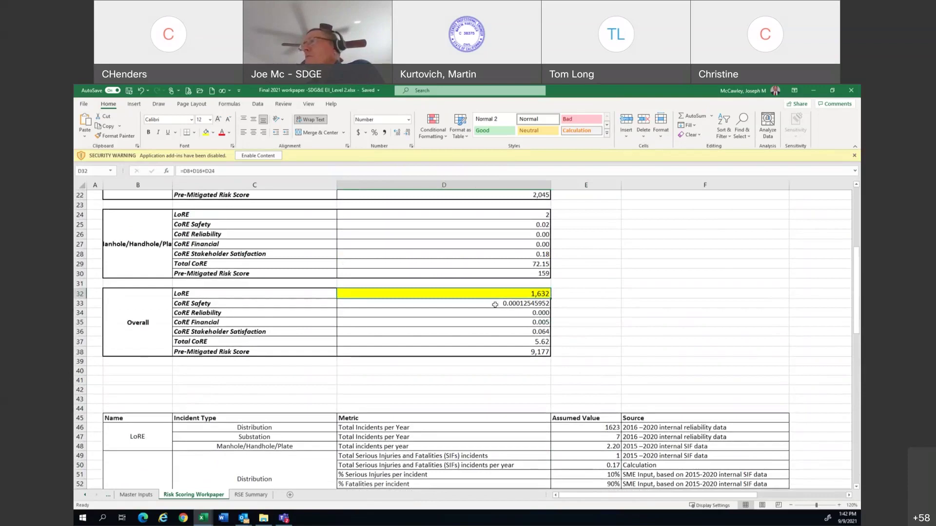
pyautogui.click(495, 306)
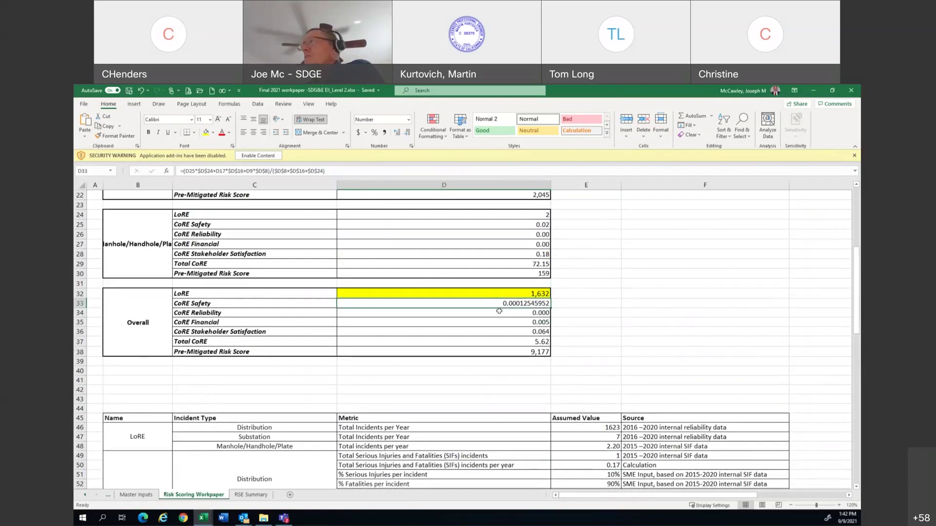
# Show the Overall CoRE Reliability in D34 with 11 decimal places.
pyautogui.click(499, 313)
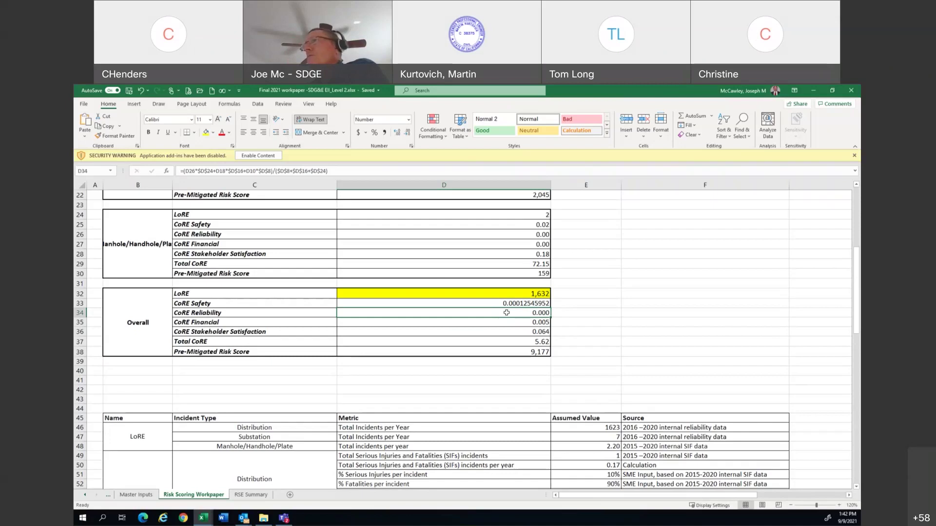
pyautogui.click(397, 132)
pyautogui.click(398, 133)
pyautogui.click(398, 133)
pyautogui.click(397, 132)
pyautogui.click(397, 133)
pyautogui.click(397, 133)
pyautogui.click(397, 133)
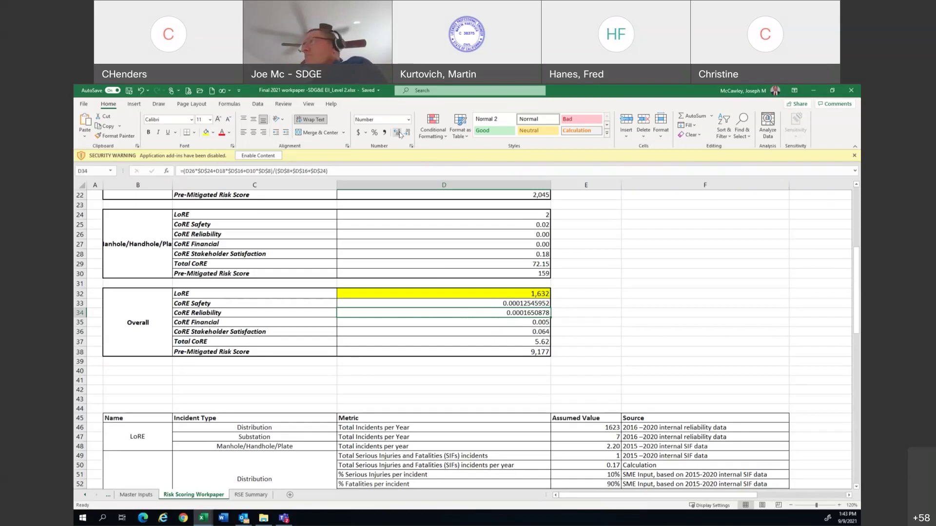
pyautogui.click(400, 135)
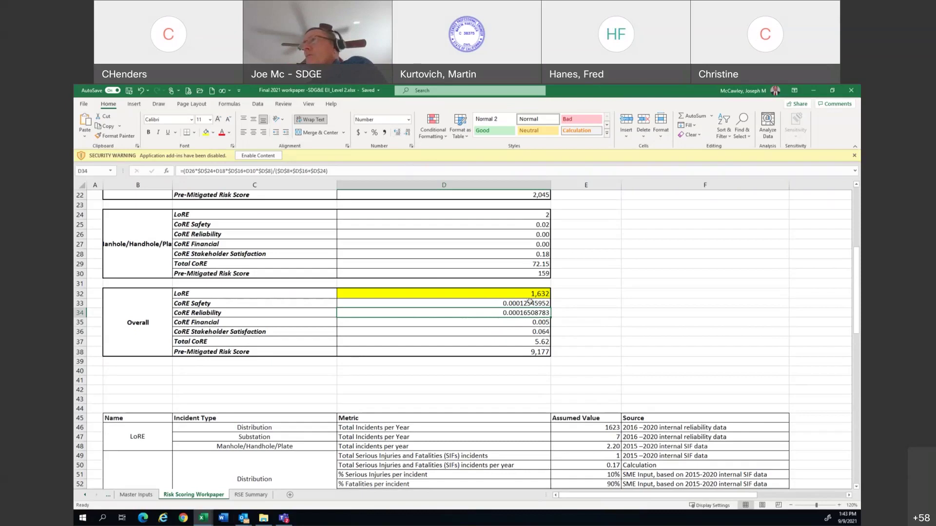
# Show the Distribution CoRE Reliability in D10 with nine decimal places.
pyautogui.scroll(1, 556, 304)
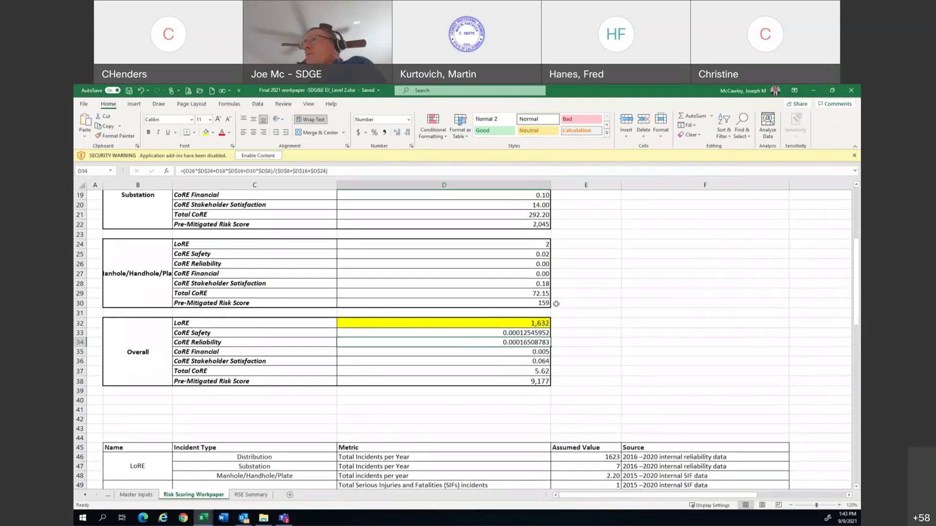
pyautogui.scroll(2, 556, 304)
pyautogui.scroll(4, 556, 303)
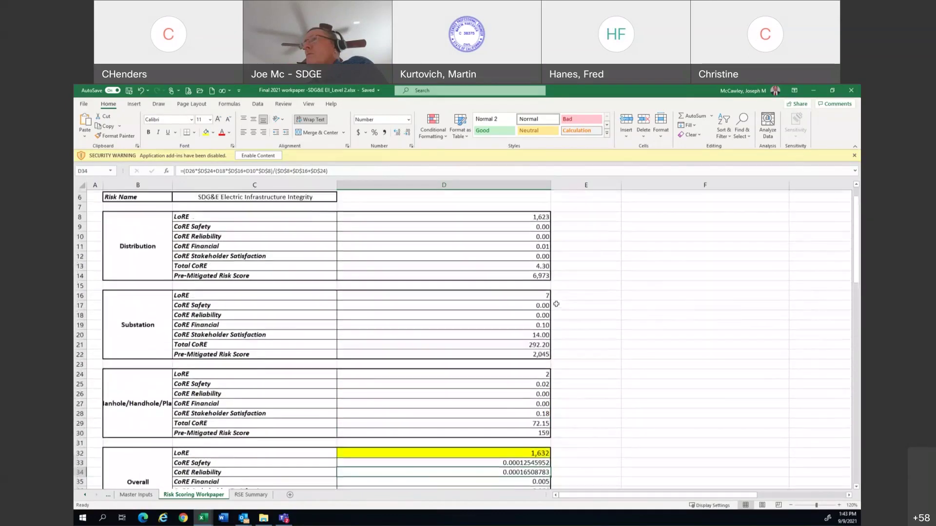
pyautogui.scroll(-1, 556, 303)
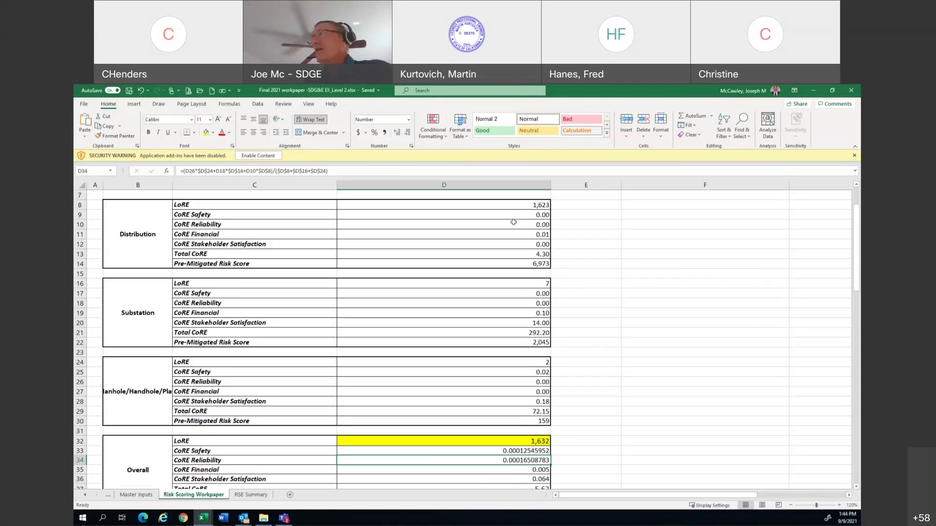
pyautogui.moveTo(514, 224); pyautogui.dragTo(511, 234)
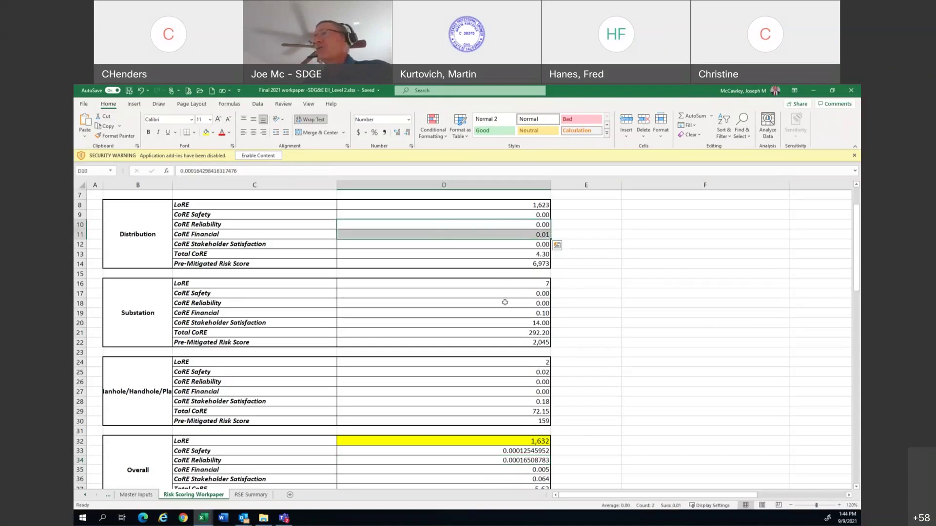
pyautogui.click(512, 225)
pyautogui.moveTo(512, 225); pyautogui.dragTo(512, 233)
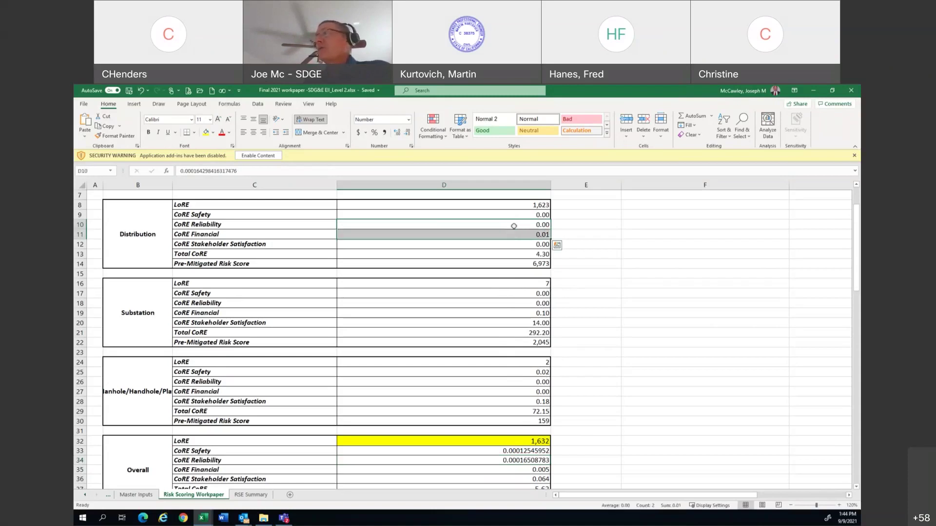
pyautogui.click(513, 224)
pyautogui.click(396, 132)
pyautogui.click(396, 132)
pyautogui.click(396, 133)
pyautogui.click(396, 132)
pyautogui.click(396, 132)
pyautogui.click(395, 132)
pyautogui.click(396, 132)
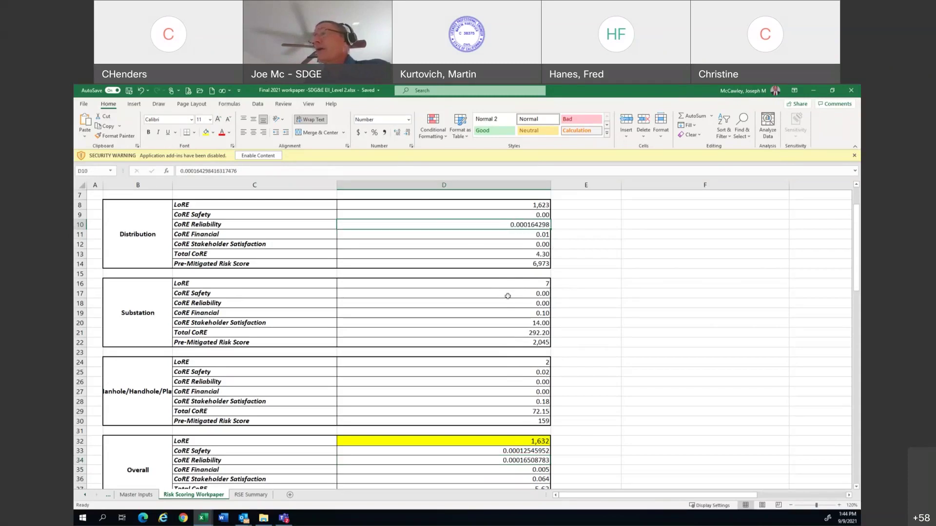
# Show the Substation CoRE Safety in D17 with 10 decimal places.
pyautogui.click(509, 295)
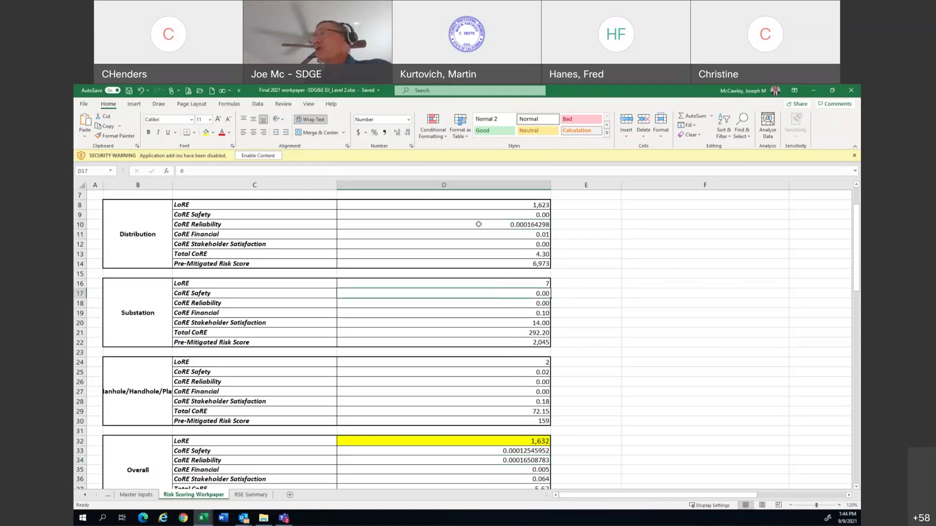
pyautogui.click(396, 133)
pyautogui.click(396, 133)
pyautogui.click(396, 133)
pyautogui.click(396, 132)
pyautogui.click(396, 132)
pyautogui.click(396, 132)
pyautogui.click(397, 133)
pyautogui.click(398, 132)
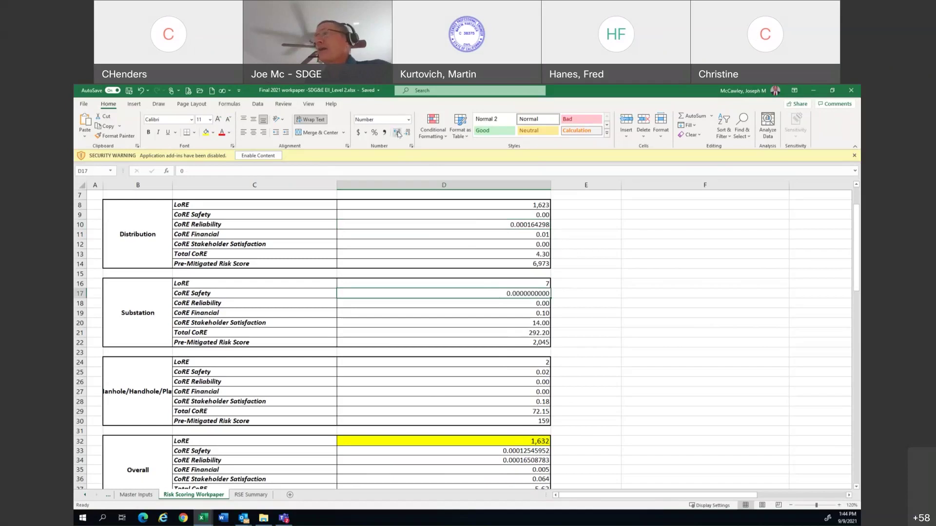
# Show the Substation CoRE Reliability in D18 with nine decimal places.
pyautogui.click(477, 303)
pyautogui.click(396, 132)
pyautogui.click(396, 133)
pyautogui.click(396, 132)
pyautogui.click(396, 133)
pyautogui.click(396, 132)
pyautogui.click(397, 133)
pyautogui.click(396, 133)
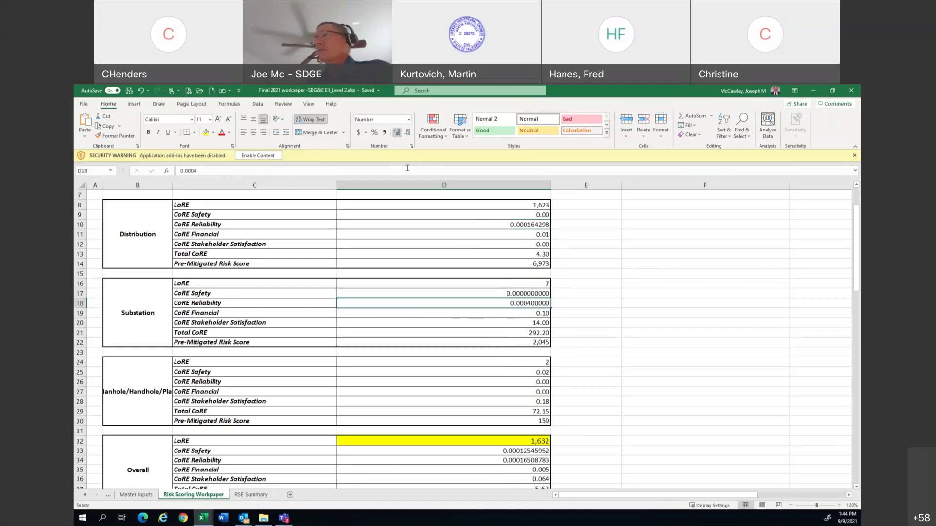
# Show the Manhole/Handhole/Plate CoRE Reliability in D26 with 11 decimal places.
pyautogui.click(459, 382)
pyautogui.click(398, 133)
pyautogui.click(397, 133)
pyautogui.click(397, 133)
pyautogui.click(398, 133)
pyautogui.click(397, 132)
pyautogui.click(397, 133)
pyautogui.click(397, 133)
pyautogui.click(397, 133)
pyautogui.click(397, 132)
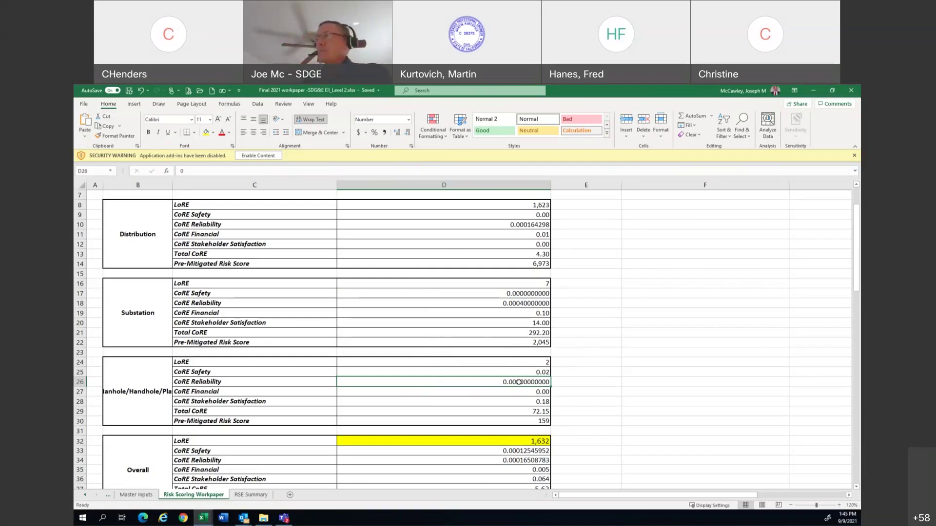
# Start a side calculation in E12 with the formula =D8, referencing the Distribution LoRE.
pyautogui.click(477, 441)
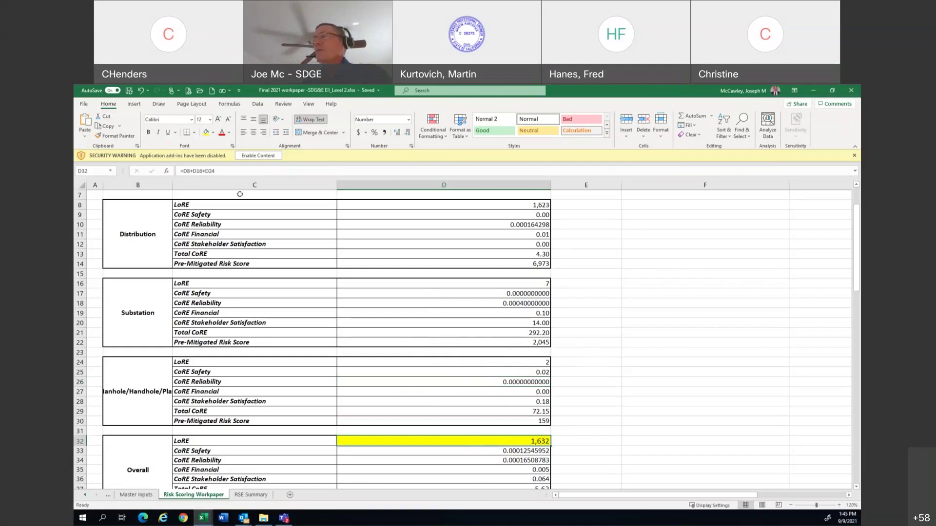
pyautogui.click(571, 244)
pyautogui.write('=')
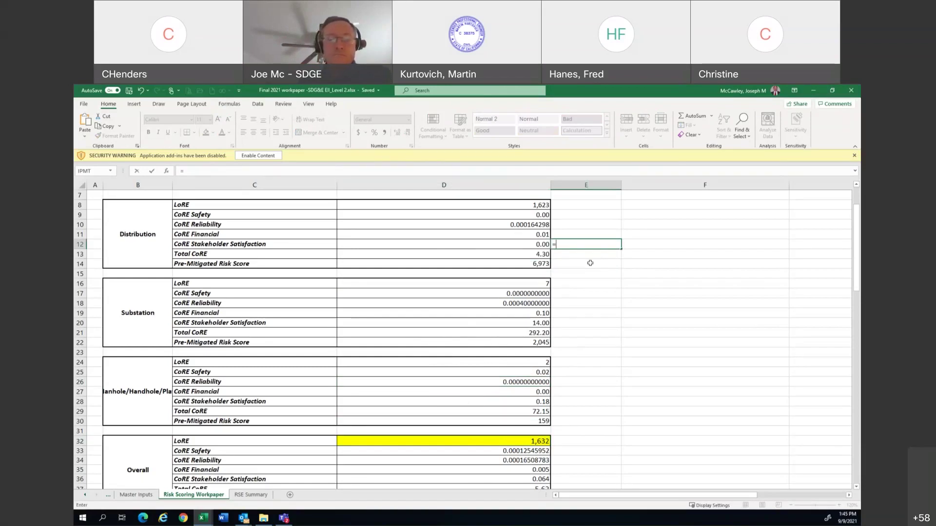
pyautogui.write('d8')
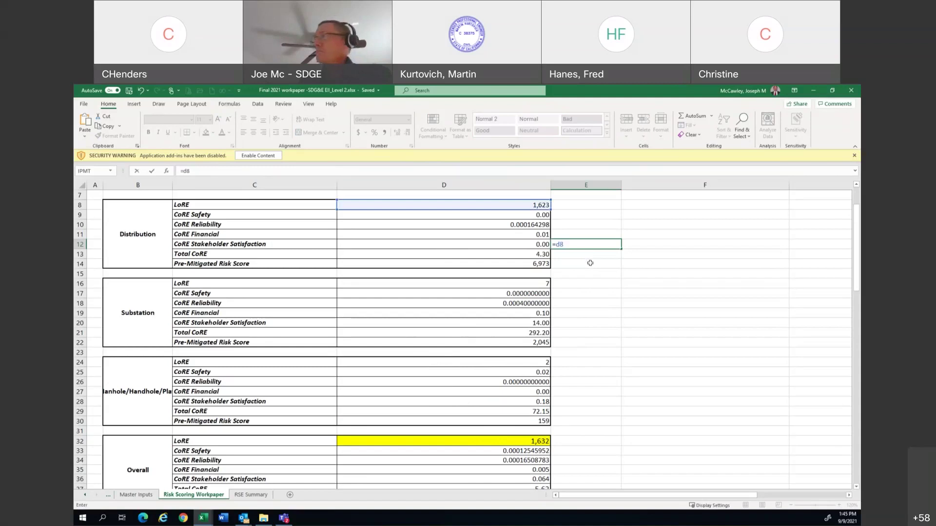
pyautogui.press('Return')
# Extend the E12 formula to =D8*D10, multiplying the Distribution LoRE by its CoRE Reliability.
pyautogui.click(593, 244)
pyautogui.click(201, 172)
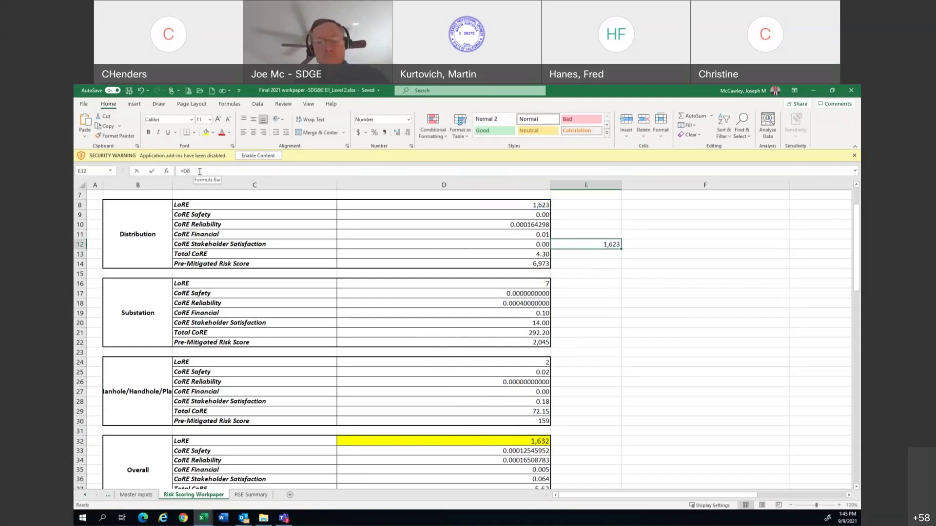
pyautogui.write('*')
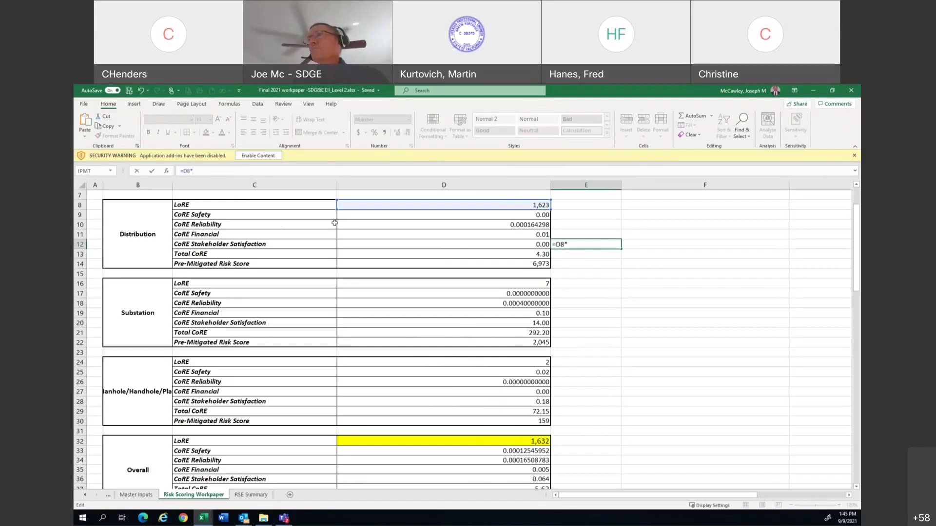
pyautogui.click(410, 225)
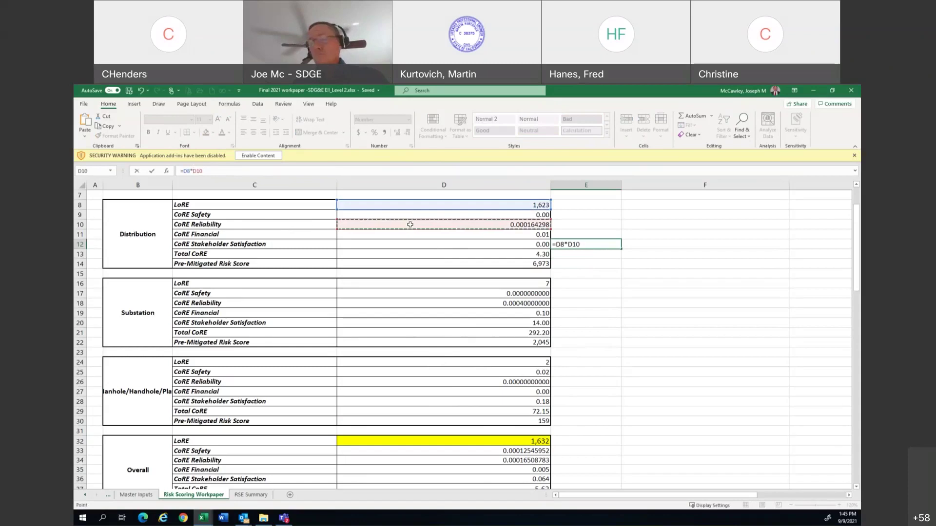
pyautogui.press('Return')
# Complete the E12 formula as =D8*D10*.23*100000/6973 to get reliability's share of the Distribution risk score.
pyautogui.click(560, 245)
pyautogui.click(218, 170)
pyautogui.write('*')
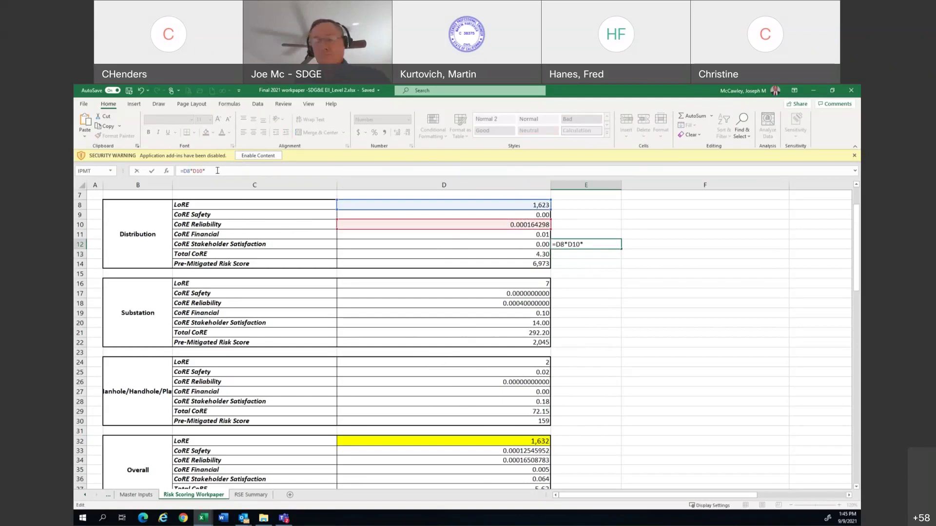
pyautogui.write('.23')
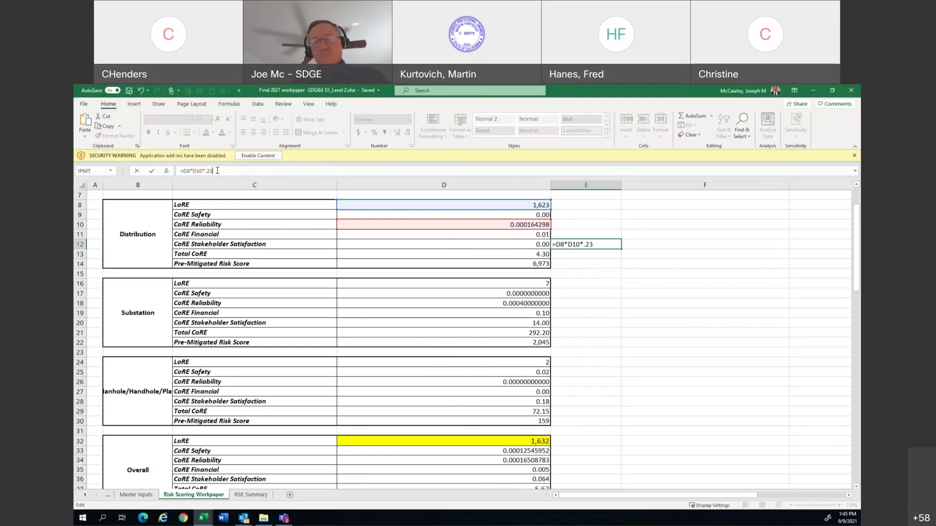
pyautogui.write('*')
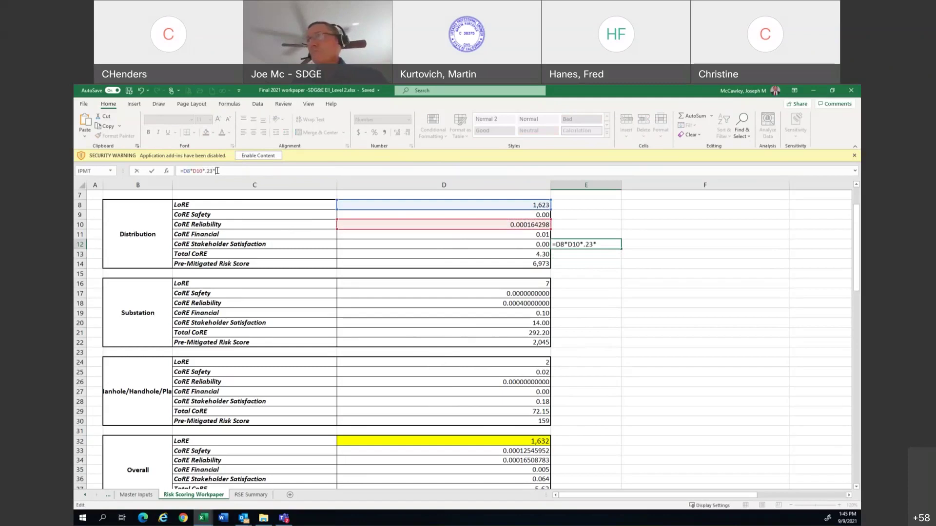
pyautogui.write('100000')
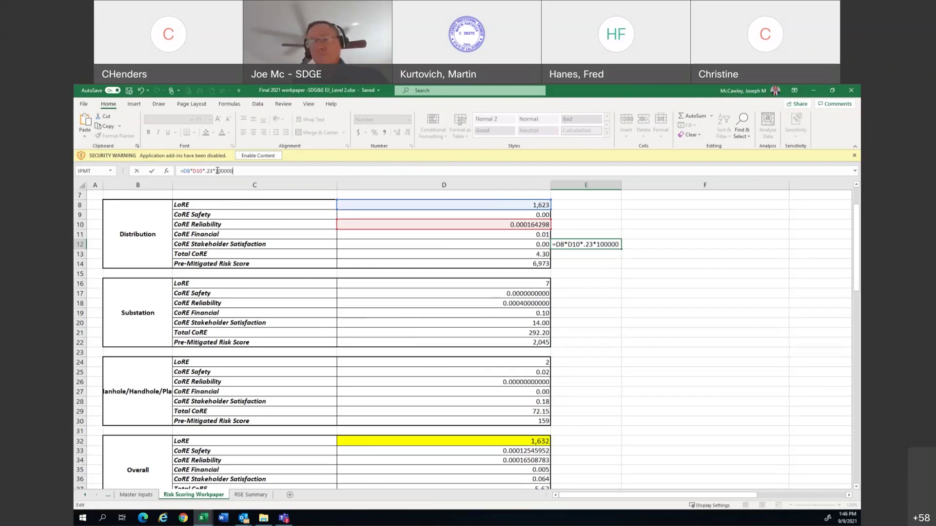
pyautogui.write('/')
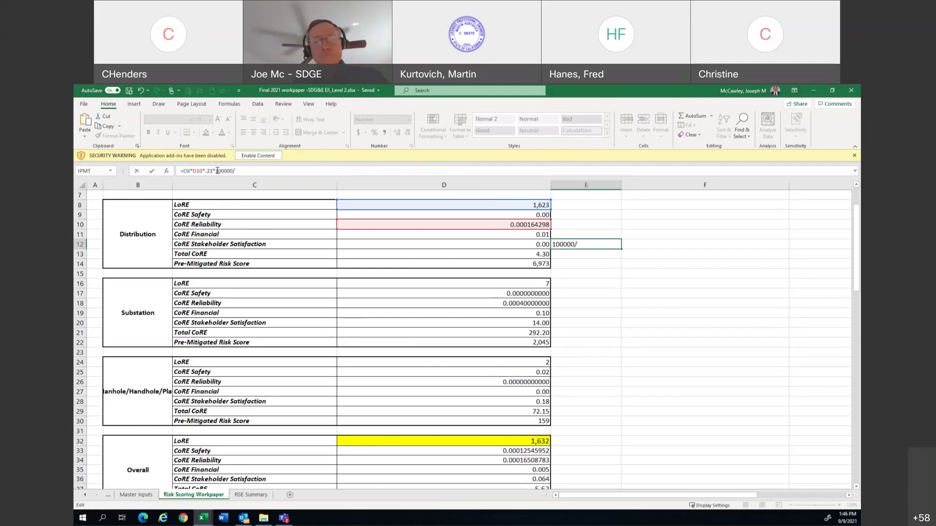
pyautogui.write('6973')
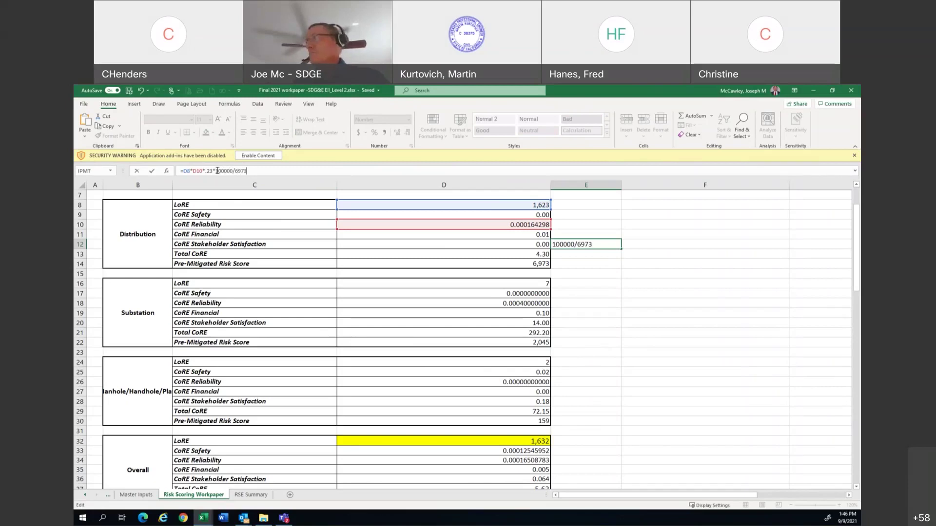
pyautogui.press('Return')
# Show the reliability share calculated in E12 with seven decimal places.
pyautogui.click(568, 244)
pyautogui.click(398, 132)
pyautogui.click(398, 132)
pyautogui.click(397, 133)
pyautogui.click(398, 133)
pyautogui.click(397, 132)
pyautogui.click(399, 134)
pyautogui.click(398, 133)
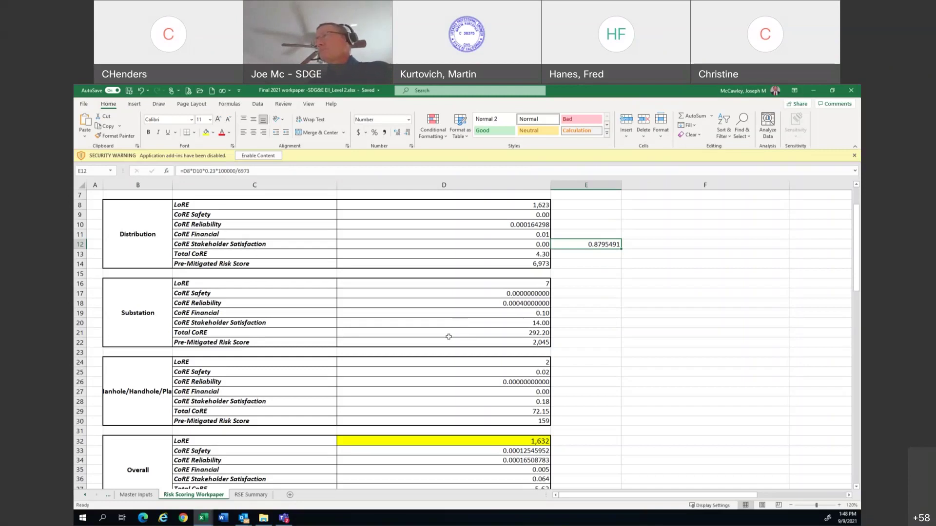
# Look over the incident type scores and inspect the Distribution CoRE Reliability value in D10.
pyautogui.scroll(-1, 449, 336)
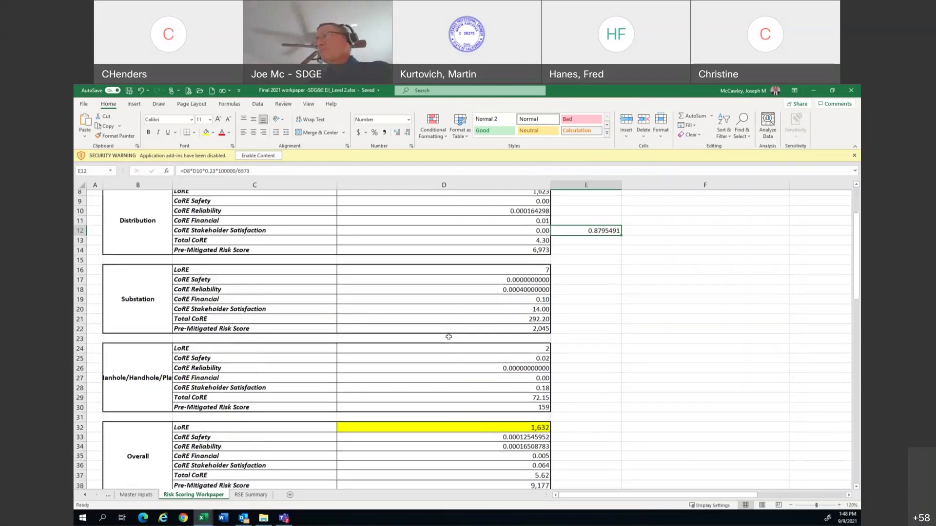
pyautogui.scroll(1, 448, 337)
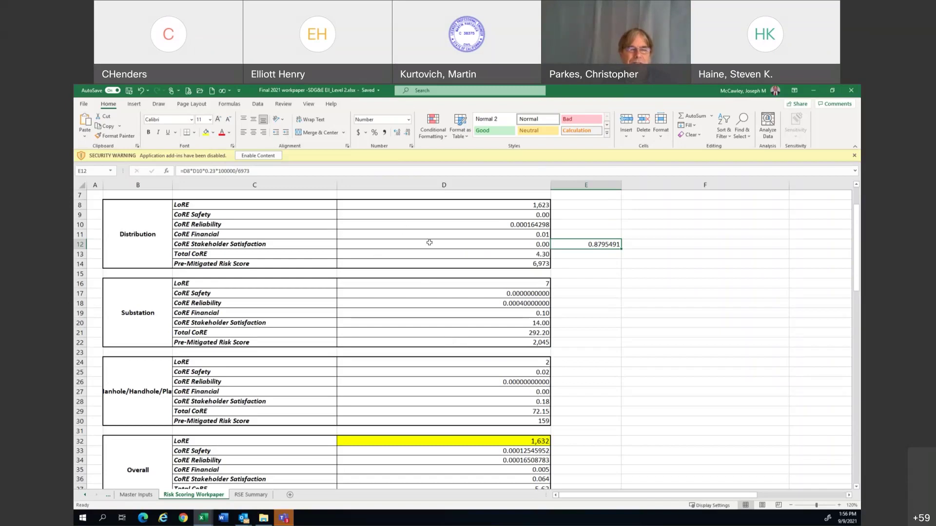
pyautogui.click(537, 225)
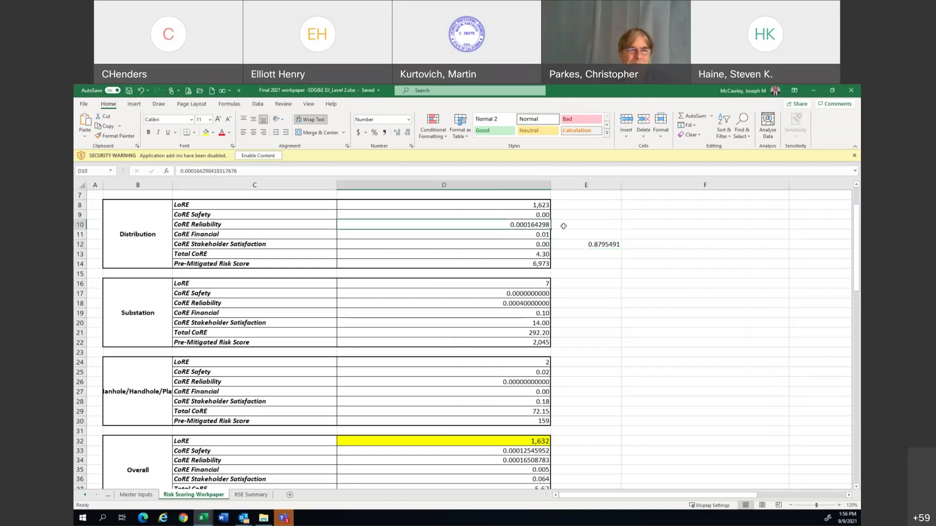
pyautogui.click(564, 226)
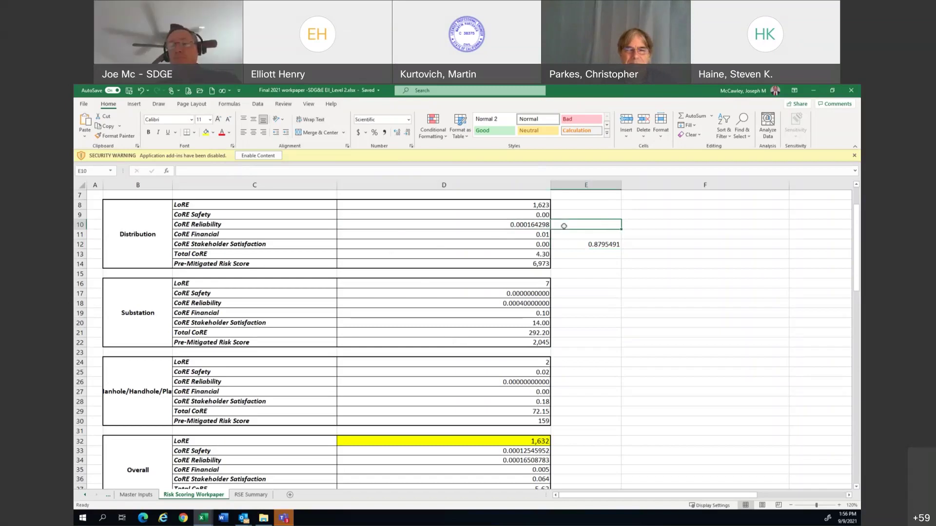
# Calculate =D10*1000000 in E10 to scale up the Distribution CoRE Reliability and show the result with more decimal places.
pyautogui.write('=')
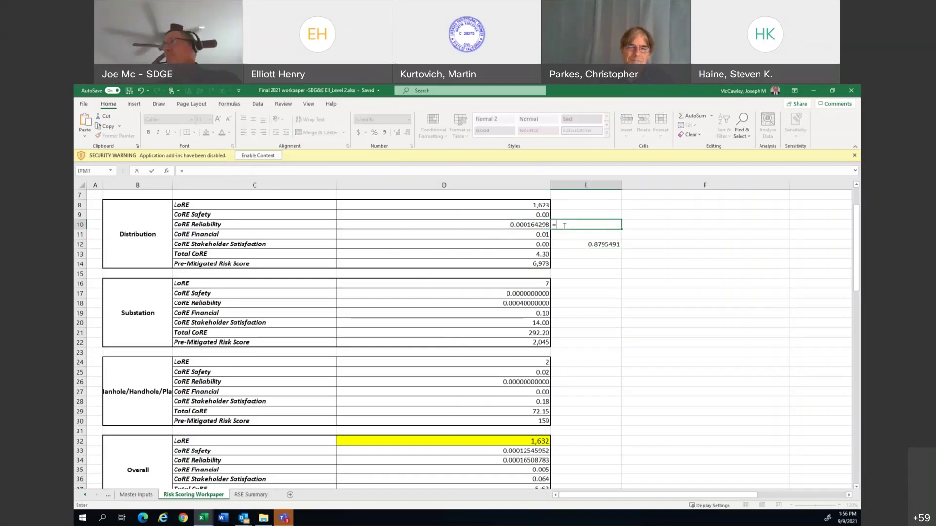
pyautogui.click(514, 226)
pyautogui.write('*1000000')
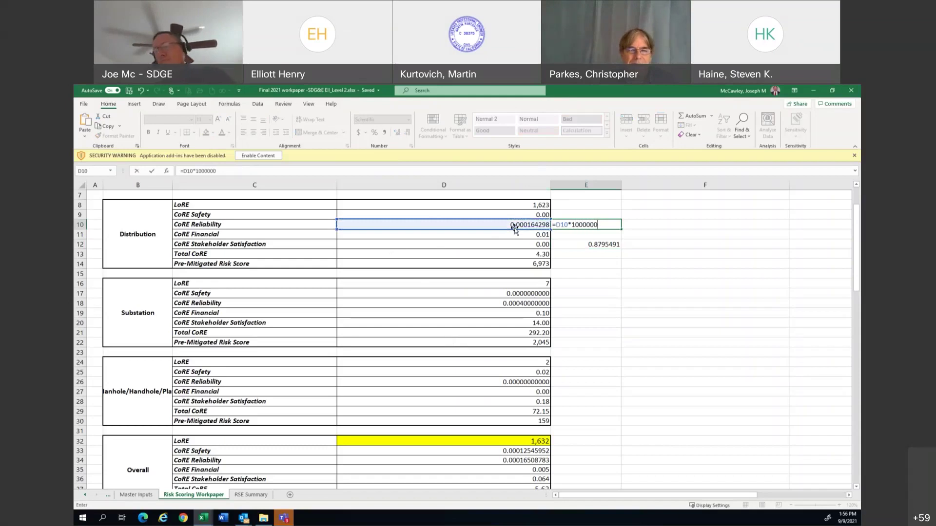
pyautogui.press('Return')
pyautogui.click(560, 225)
pyautogui.click(398, 134)
pyautogui.click(398, 134)
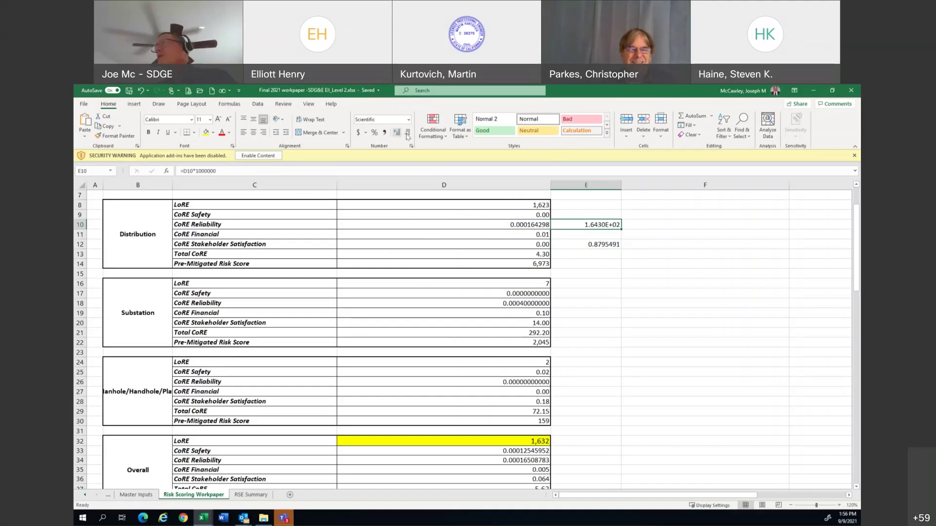
# Clear the scratch calculations from E9:E12 beside the Distribution block.
pyautogui.moveTo(597, 215); pyautogui.dragTo(603, 245)
pyautogui.press('Delete')
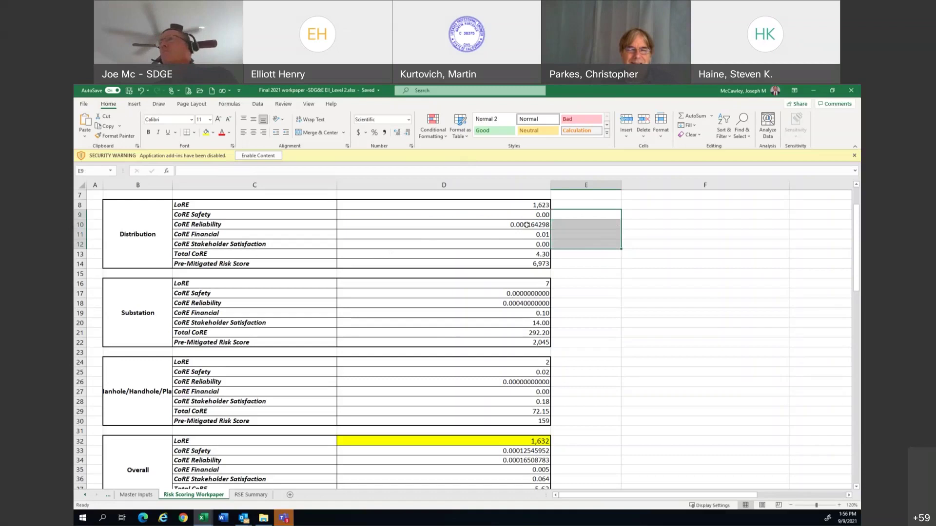
# Show the four Distribution CoRE values in D9:D12 with ten decimal places.
pyautogui.click(520, 214)
pyautogui.click(398, 133)
pyautogui.click(397, 133)
pyautogui.click(397, 132)
pyautogui.click(398, 133)
pyautogui.click(397, 133)
pyautogui.click(397, 132)
pyautogui.click(398, 133)
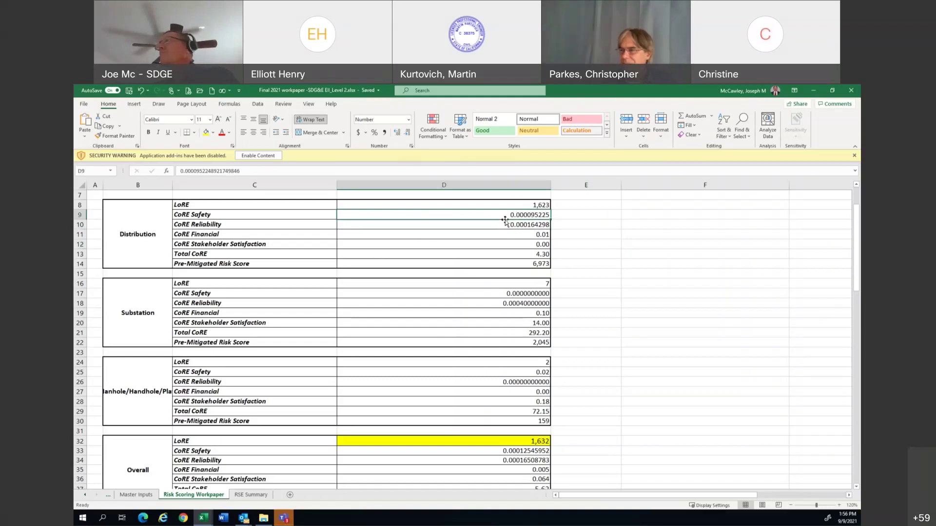
pyautogui.moveTo(505, 219); pyautogui.dragTo(505, 244)
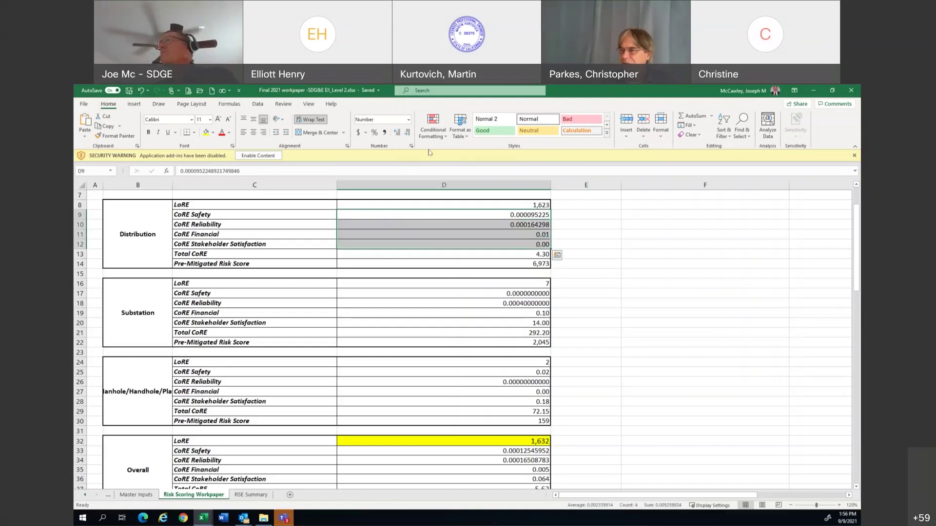
pyautogui.click(397, 133)
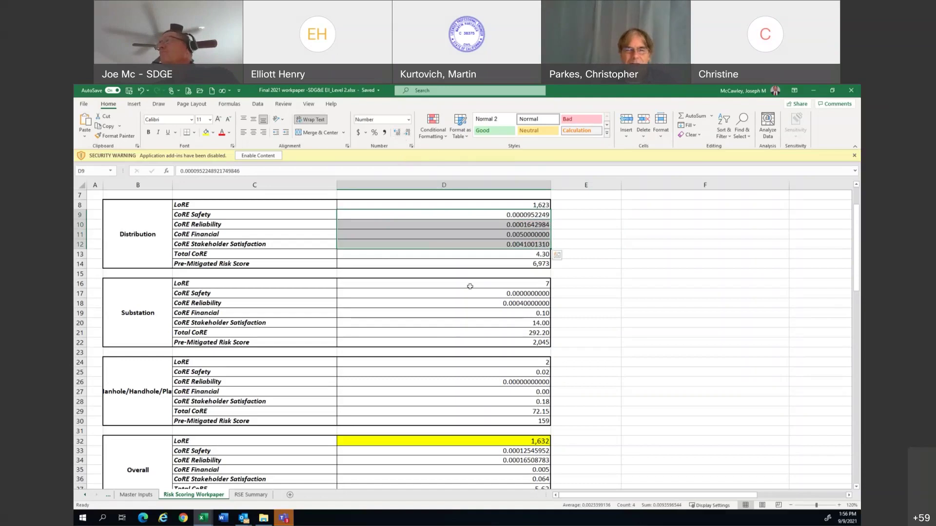
# Show the Substation CoRE values in D17:D20 and the manhole/handhole CoRE values in D25:D28 with eleven decimal places.
pyautogui.moveTo(476, 294); pyautogui.dragTo(480, 324)
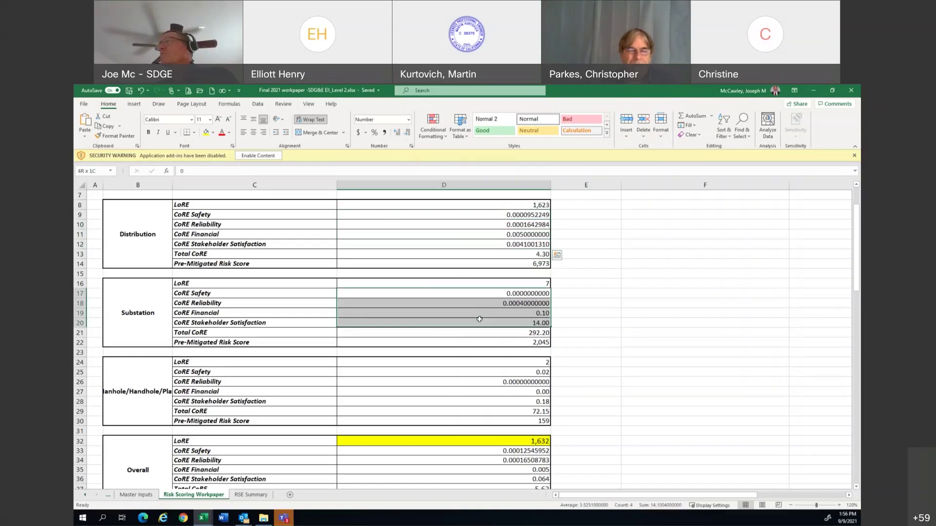
pyautogui.click(397, 133)
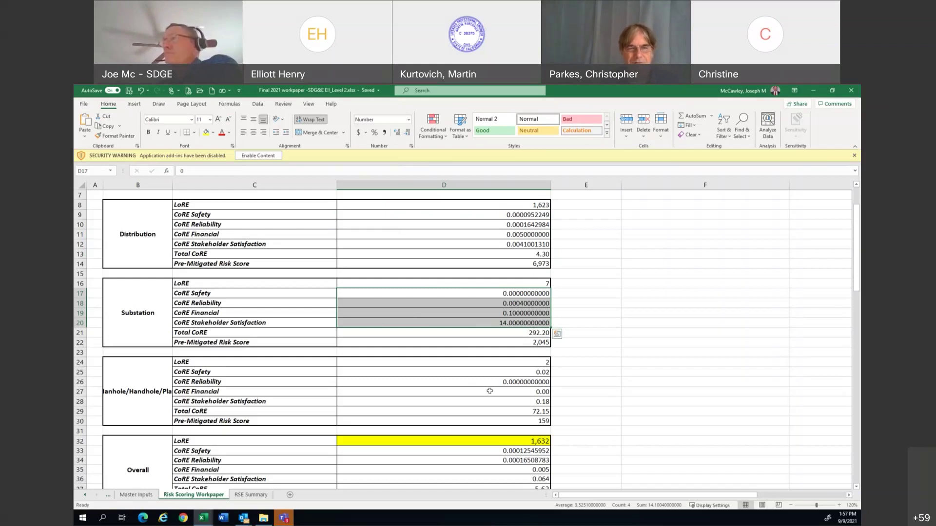
pyautogui.moveTo(497, 372); pyautogui.dragTo(497, 401)
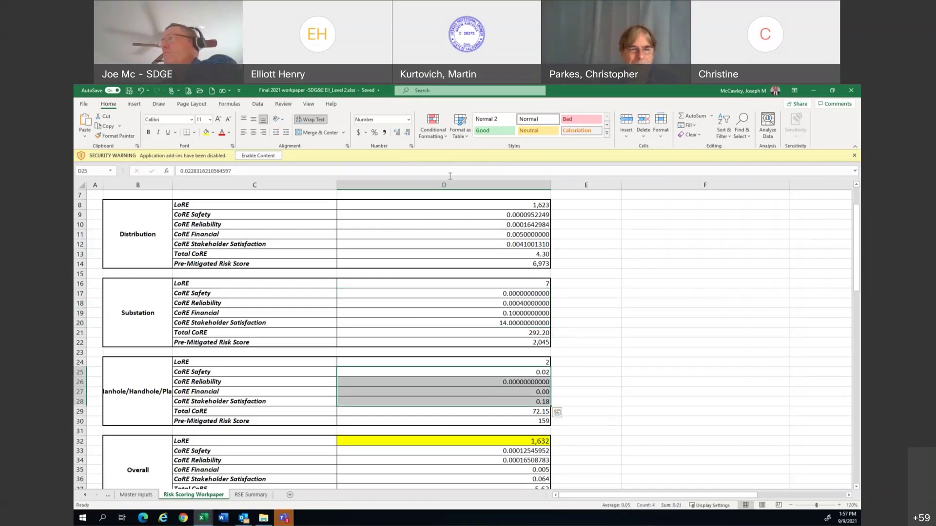
pyautogui.click(398, 137)
pyautogui.click(399, 137)
pyautogui.click(398, 137)
pyautogui.click(399, 137)
pyautogui.click(399, 138)
pyautogui.click(399, 138)
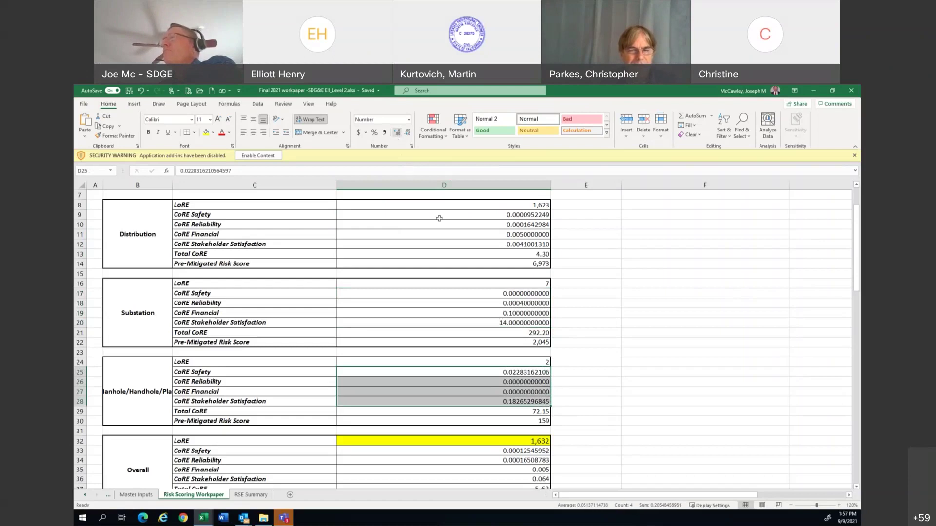
# Check the Distribution Total CoRE formula in D13, and enter =D9*100000 in E9 to scale the CoRE Safety value.
pyautogui.click(500, 254)
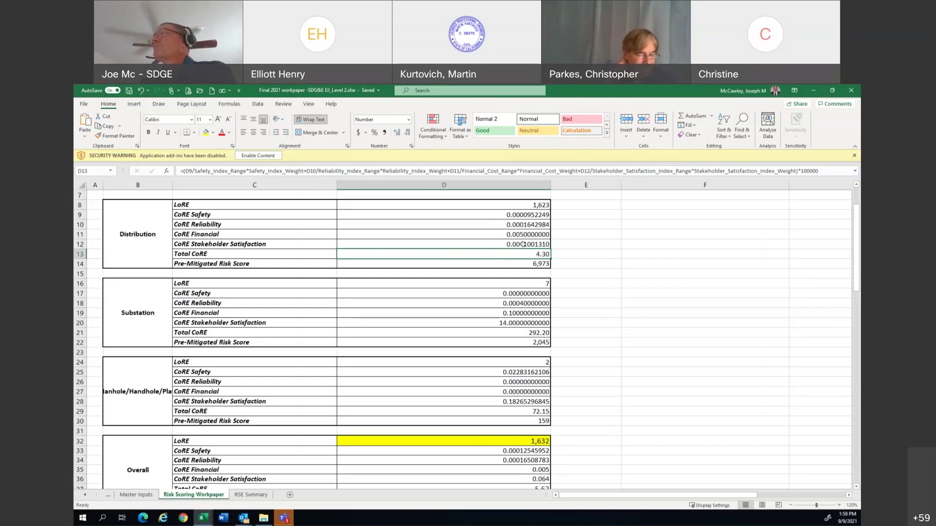
pyautogui.click(563, 219)
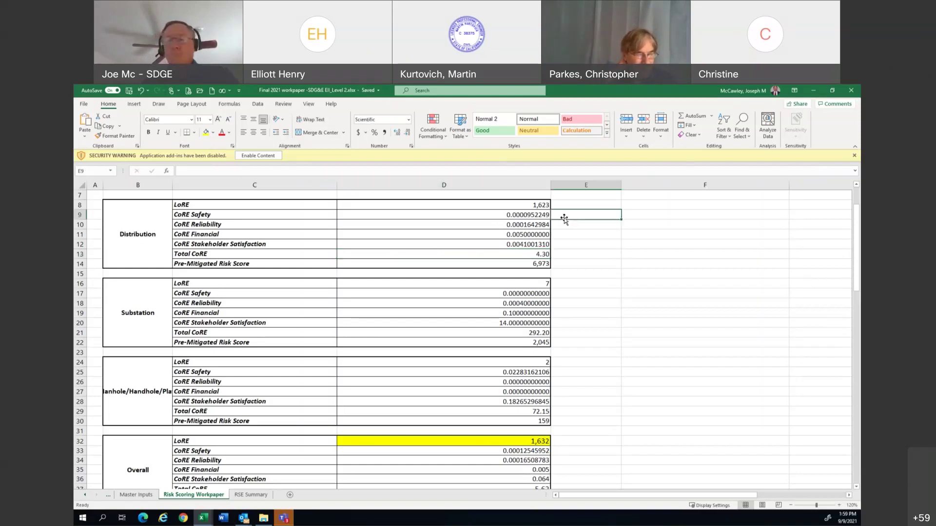
pyautogui.write('=')
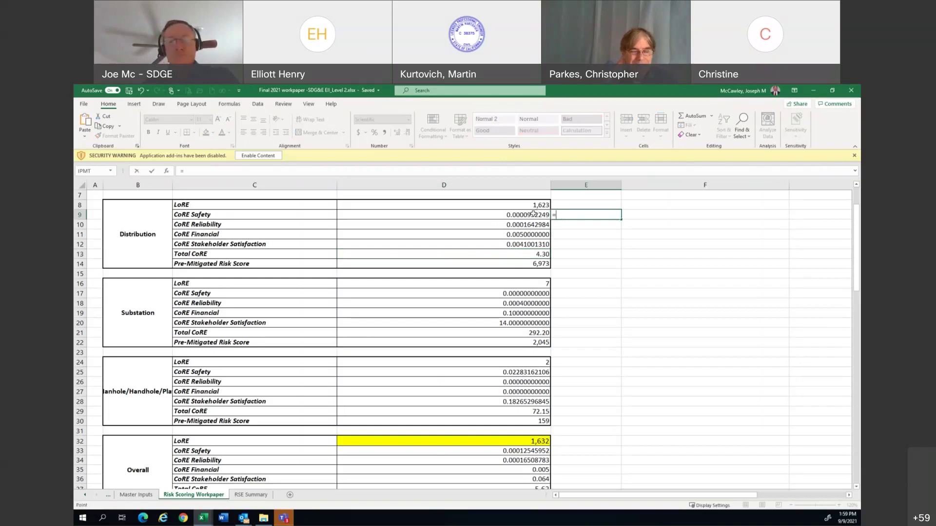
pyautogui.click(532, 213)
pyautogui.write('*100000')
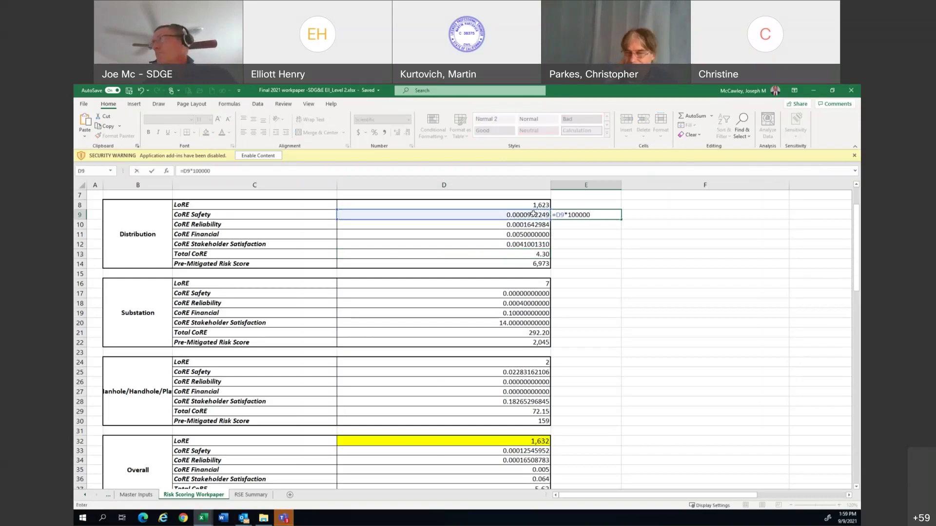
pyautogui.press('Return')
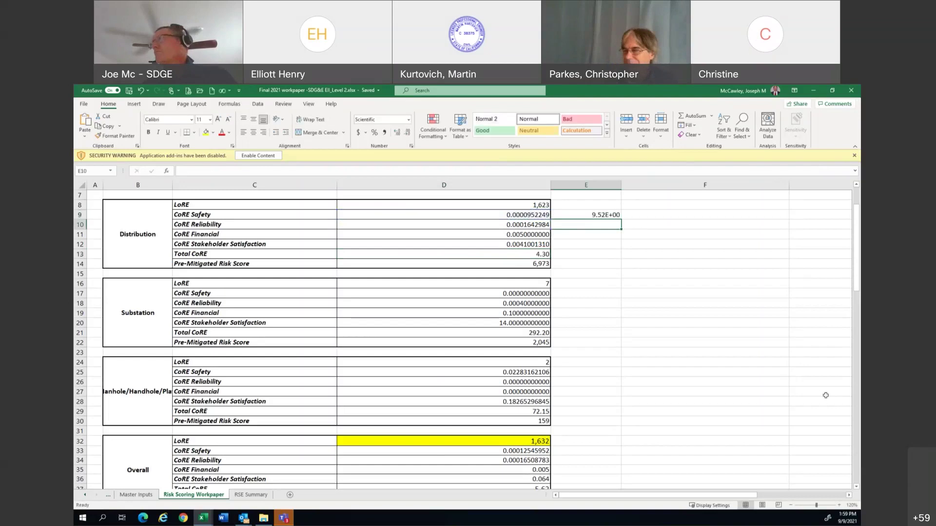
# Apply the comma number style to E9 and fill its formula down through E12 for the remaining Distribution CoRE components.
pyautogui.click(574, 215)
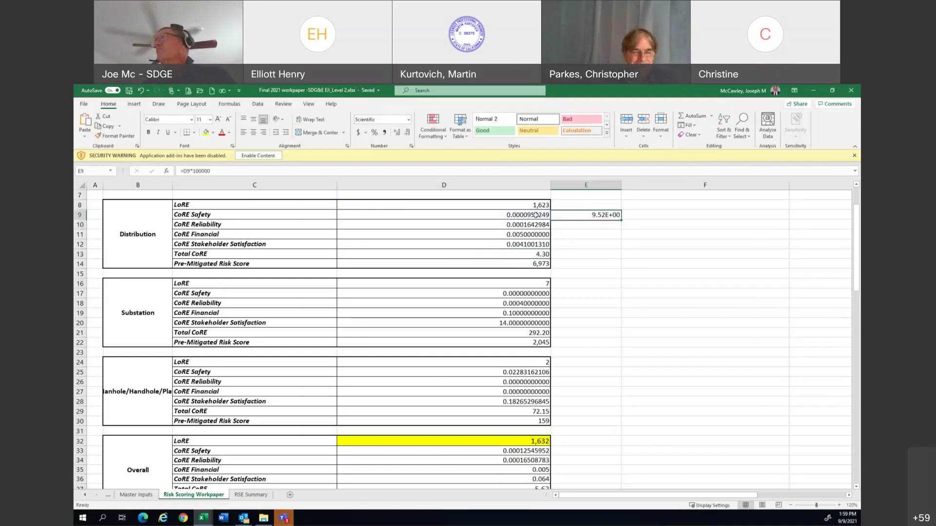
pyautogui.click(385, 132)
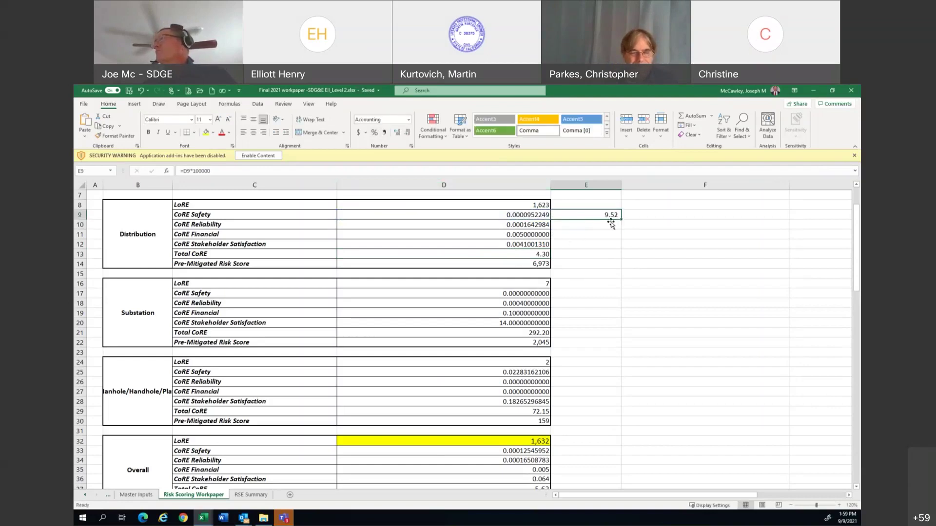
pyautogui.moveTo(621, 228); pyautogui.dragTo(604, 273)
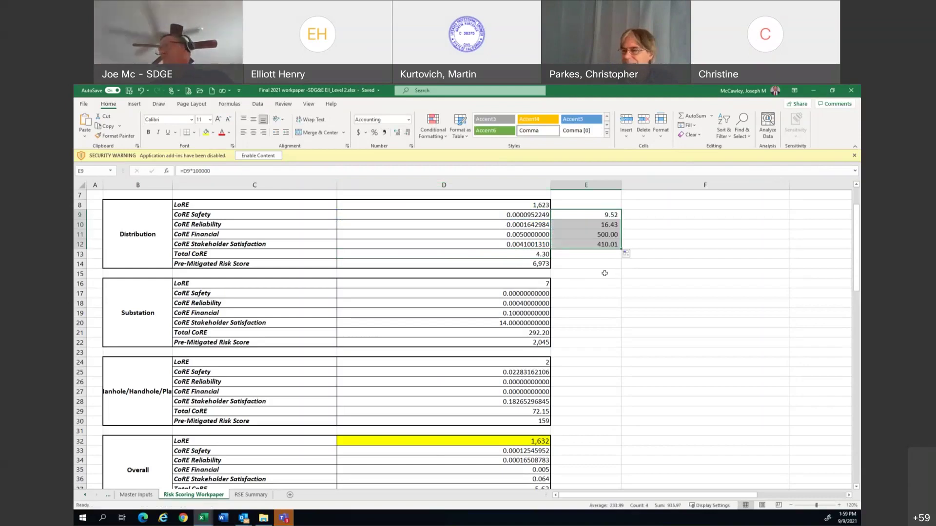
# Review the control and mitigation table on the RSE Summary sheet, examining the CoRE column and its formula in L9.
pyautogui.click(241, 495)
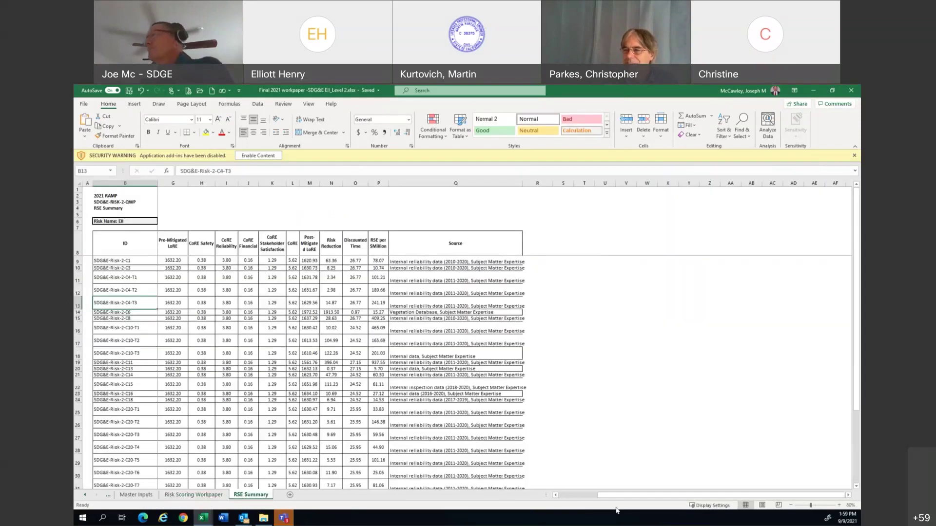
pyautogui.moveTo(619, 500); pyautogui.dragTo(579, 510)
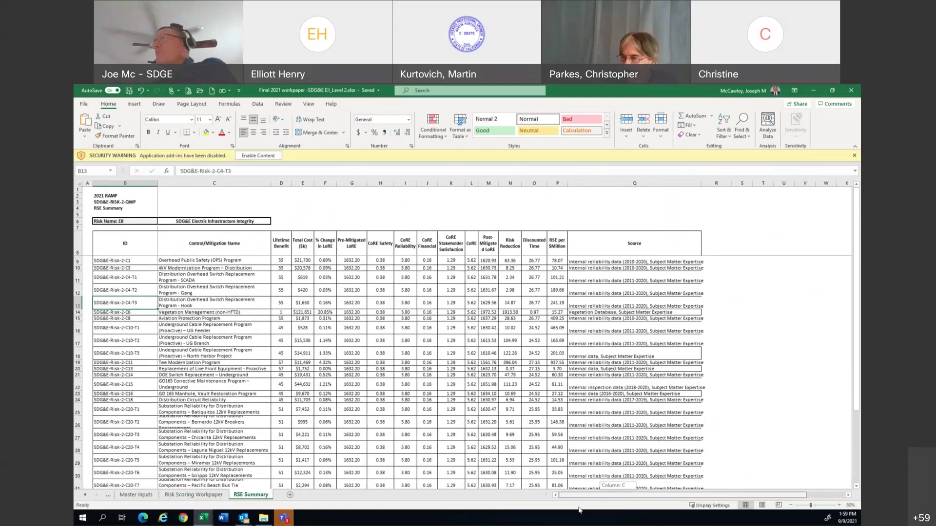
pyautogui.moveTo(579, 510); pyautogui.dragTo(579, 509)
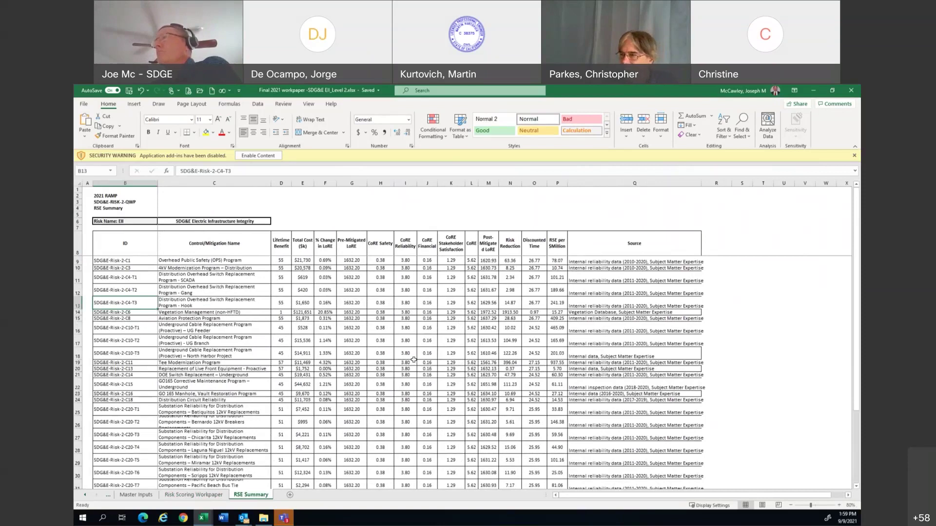
pyautogui.click(471, 183)
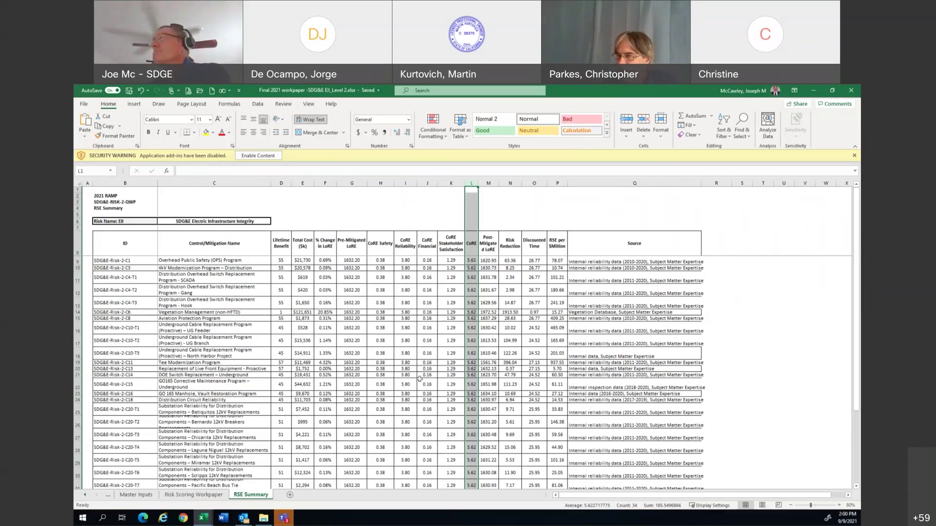
pyautogui.click(474, 261)
pyautogui.doubleClick(473, 261)
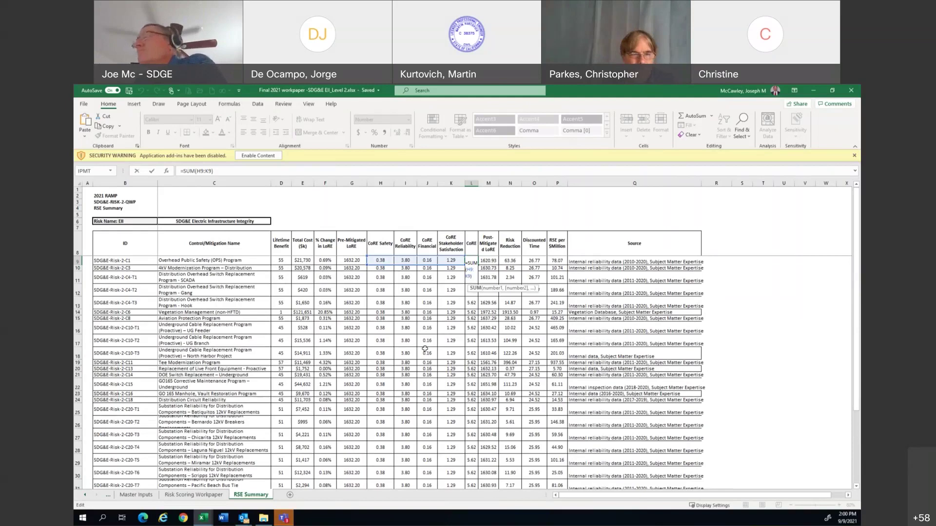
pyautogui.hotkey('ctrl', 'Return')
# Compare the Overall Total CoRE formula in D37 with the Distribution Total CoRE formula in D13 on the Risk Scoring Workpaper sheet.
pyautogui.click(220, 495)
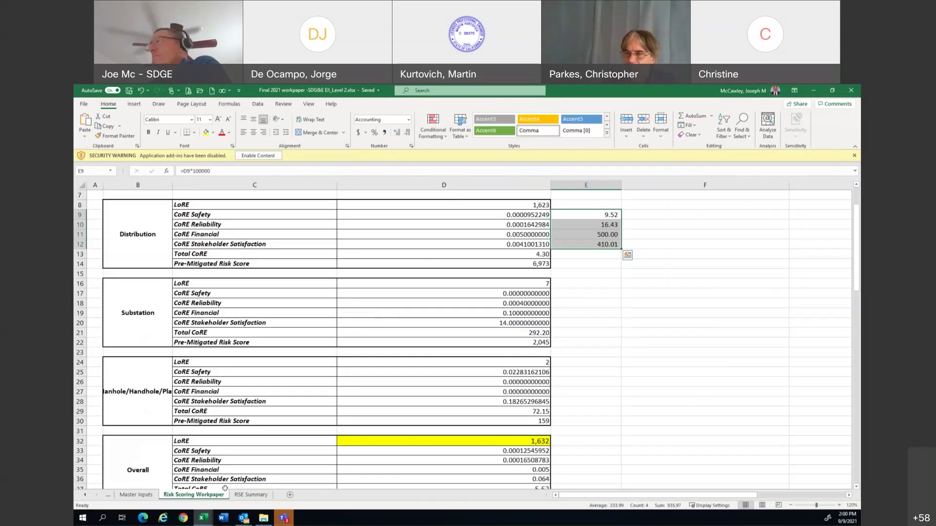
pyautogui.scroll(-2, 498, 430)
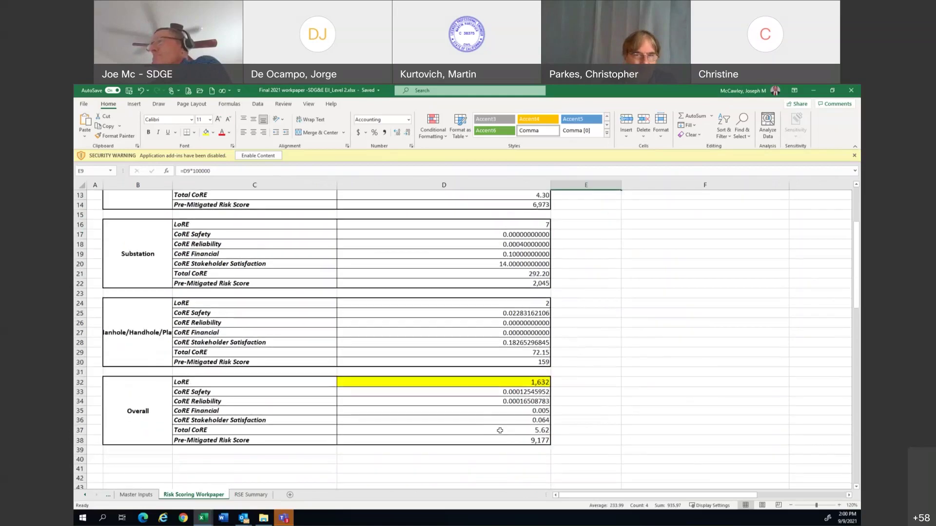
pyautogui.click(500, 430)
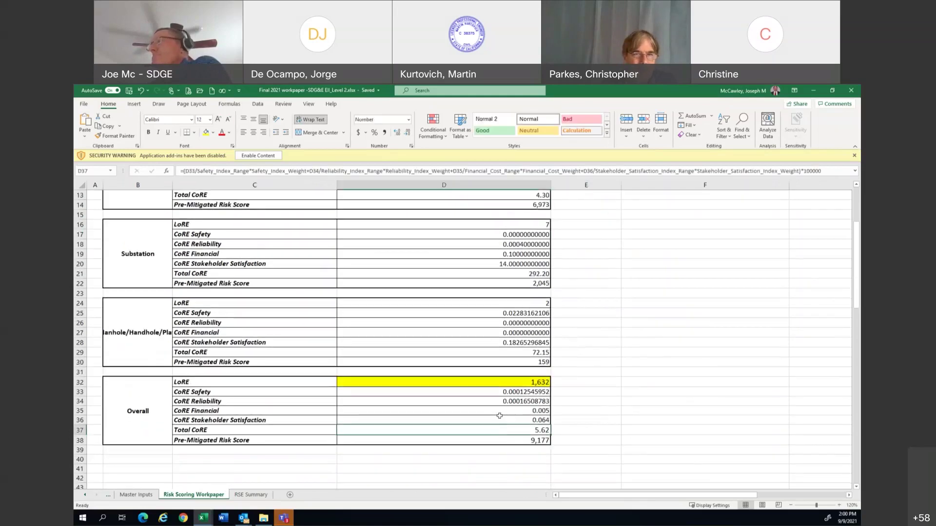
pyautogui.scroll(2, 488, 418)
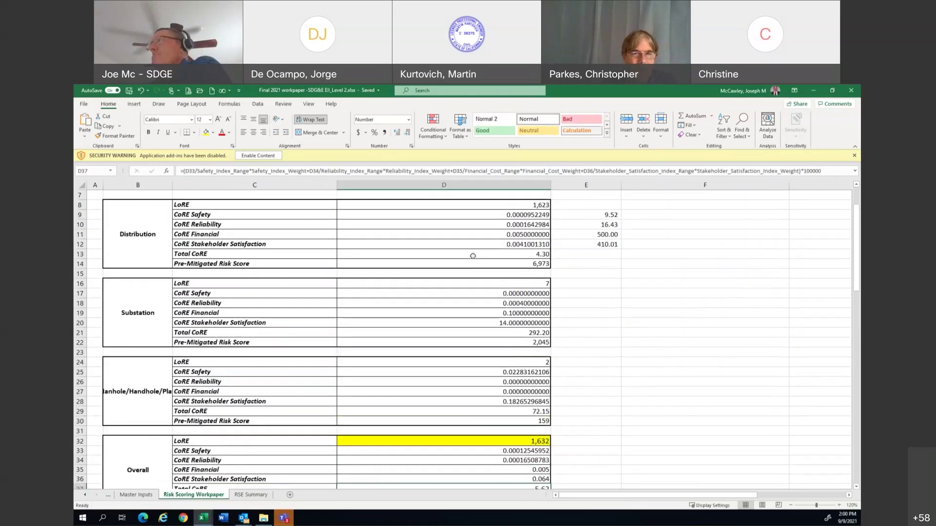
pyautogui.click(472, 256)
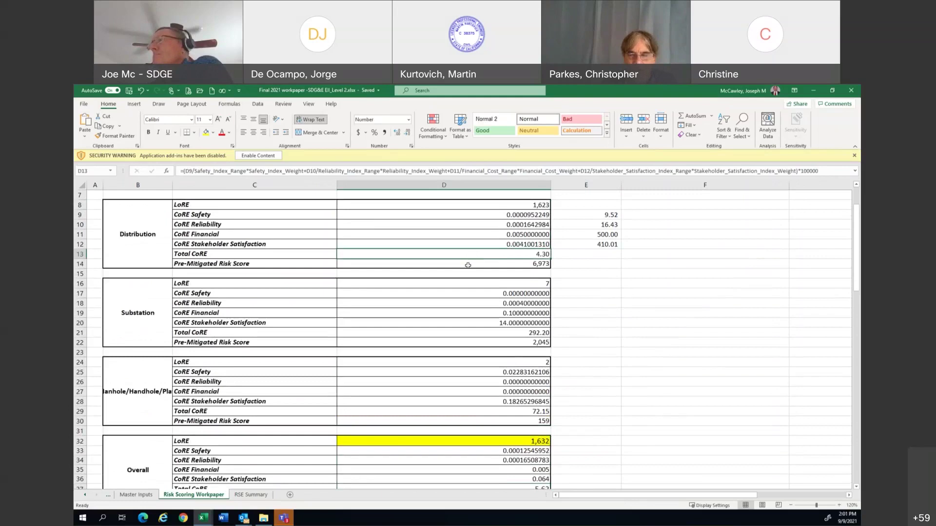
pyautogui.scroll(-2, 468, 265)
pyautogui.click(491, 430)
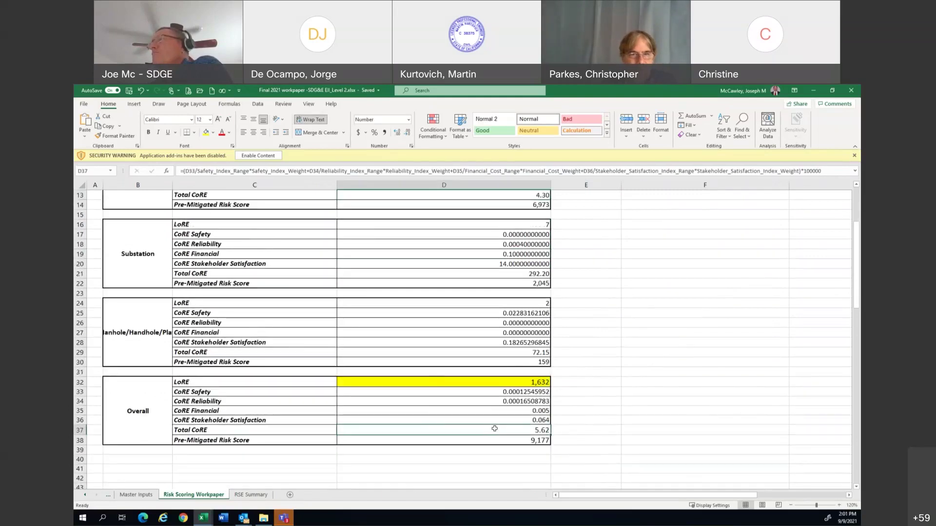
pyautogui.scroll(2, 575, 383)
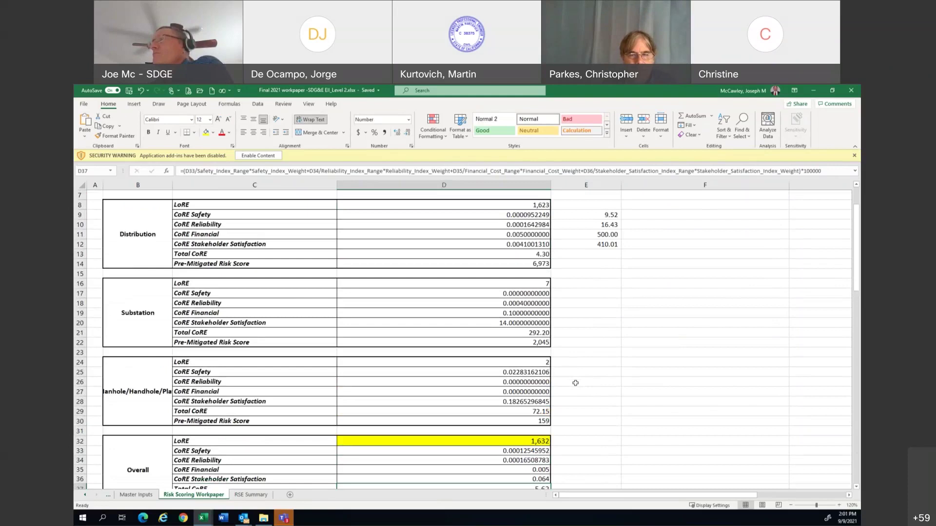
pyautogui.scroll(-1, 576, 384)
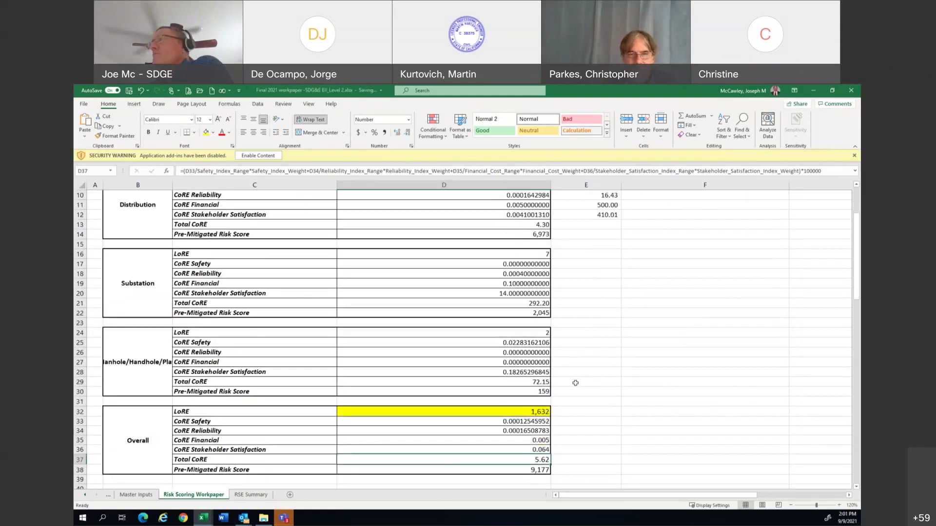
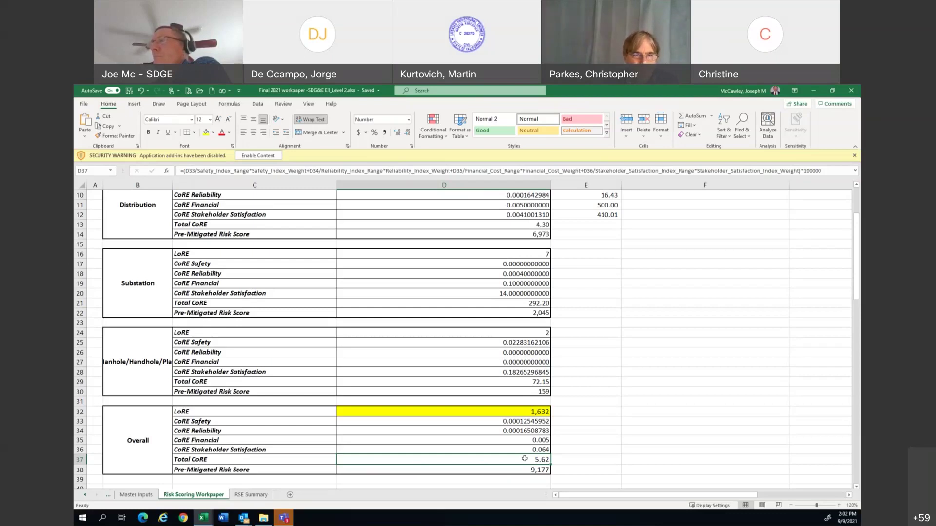
# Shade the Distribution Total CoRE cell D13 with a light blue fill.
pyautogui.click(503, 227)
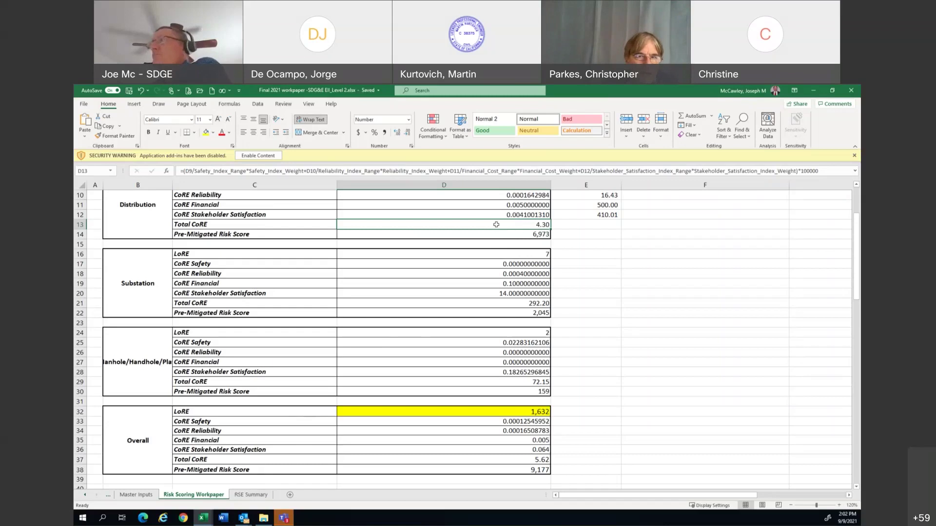
pyautogui.click(213, 134)
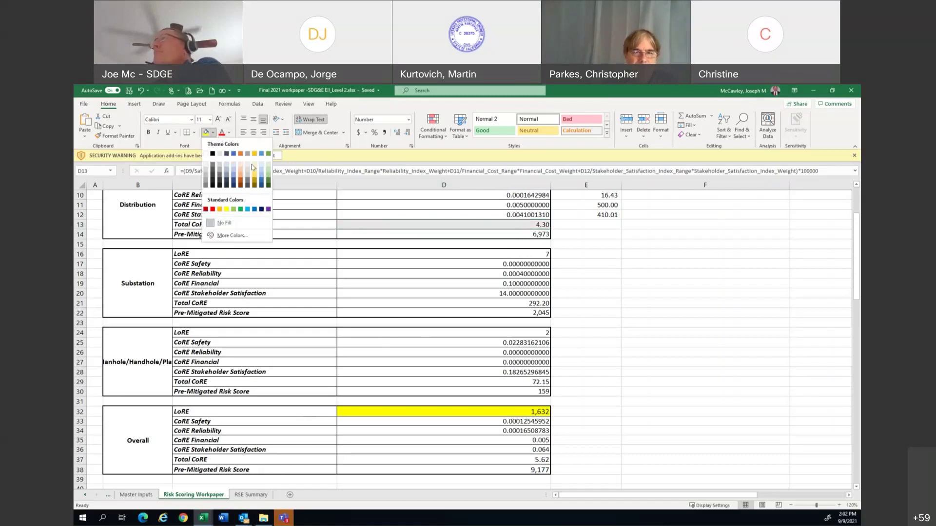
pyautogui.click(263, 166)
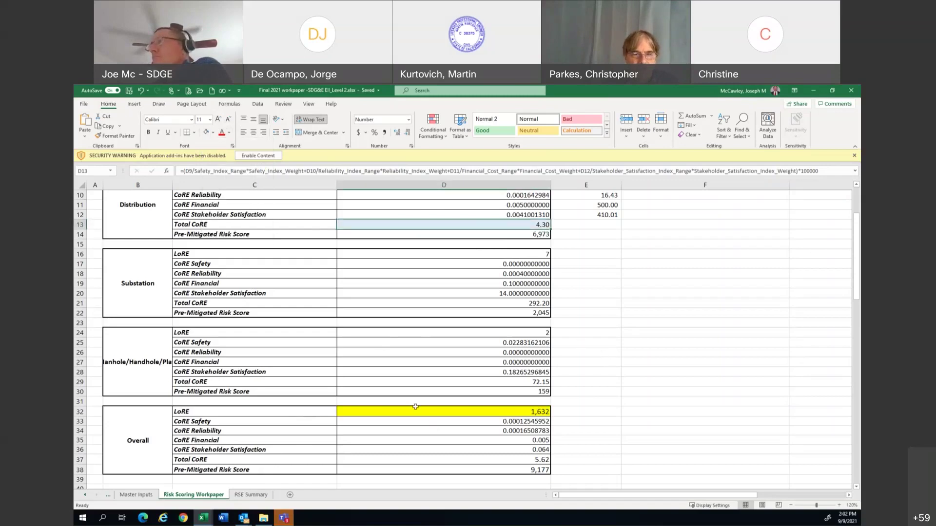
# Compare the Overall Total CoRE in D37 with the Pre-Mitigated LoRE column and the CoRE formula in L9 on the RSE Summary sheet.
pyautogui.click(493, 459)
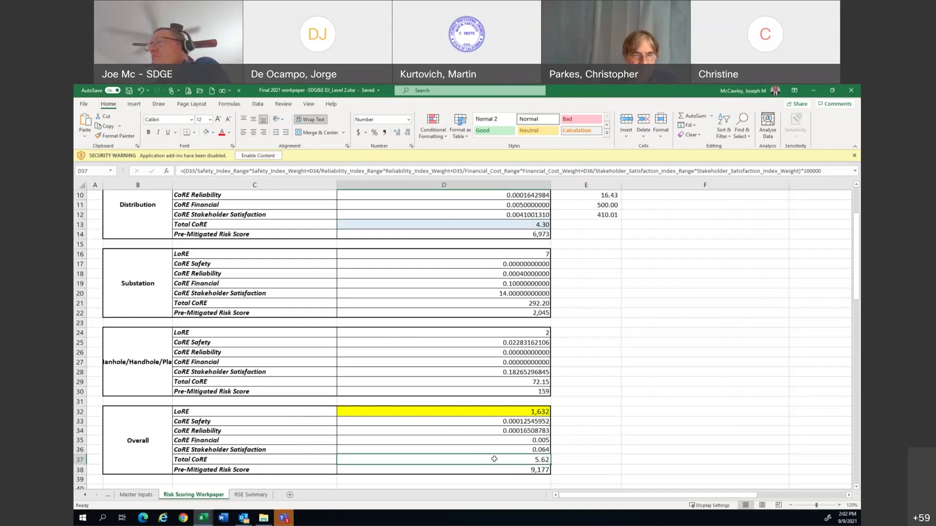
pyautogui.click(259, 497)
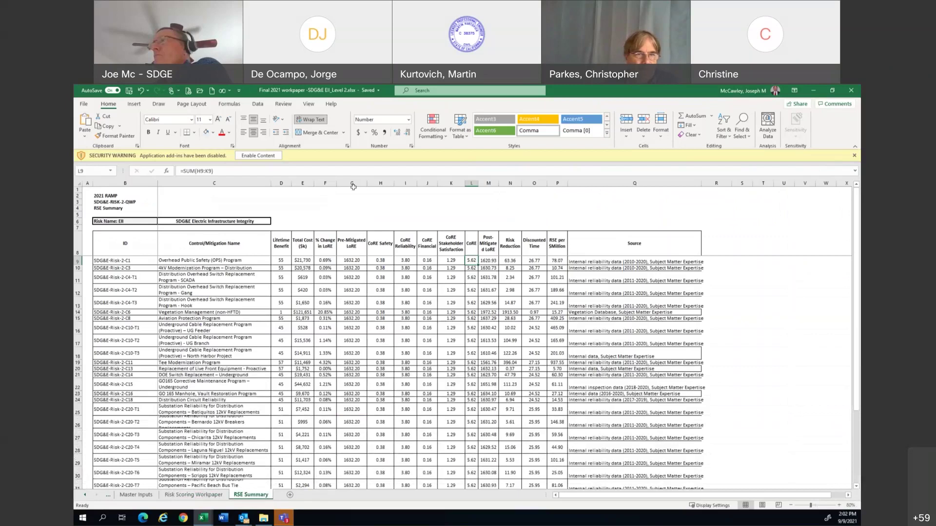
pyautogui.click(353, 186)
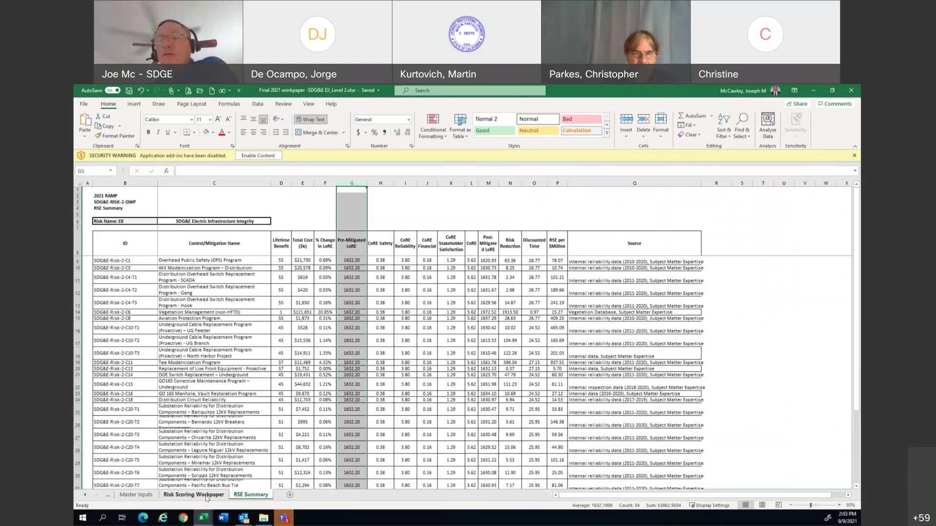
pyautogui.click(472, 260)
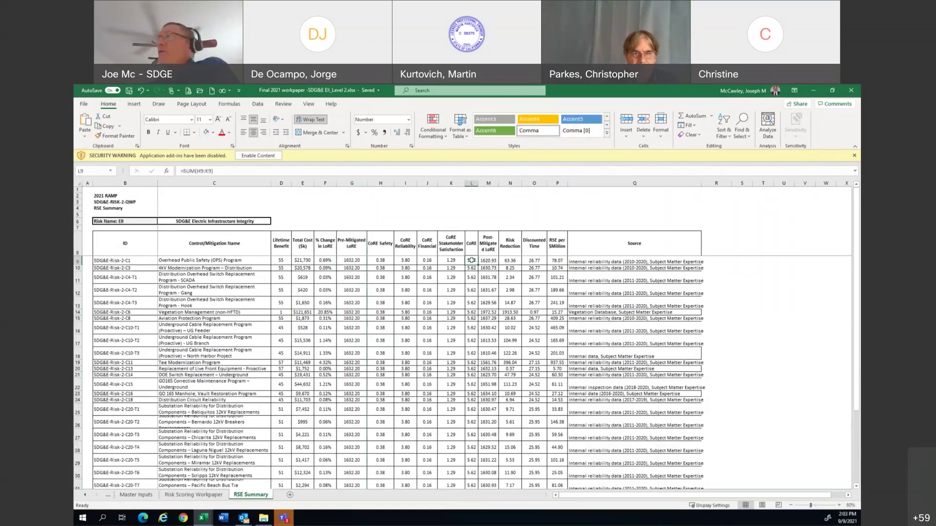
pyautogui.doubleClick(472, 260)
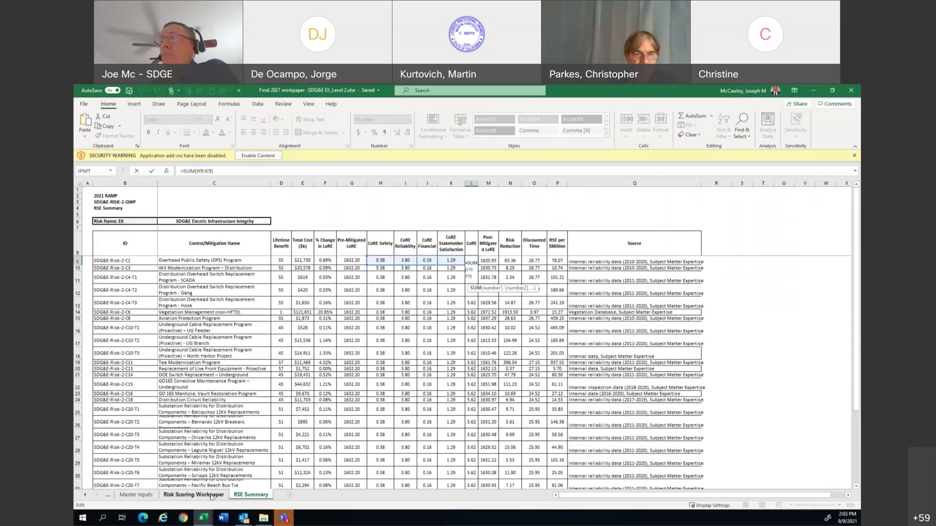
pyautogui.press('Escape')
# Trace the cells feeding the Overall Total CoRE formula in D37 and relate them to the CoRE columns on the RSE Summary sheet.
pyautogui.click(193, 495)
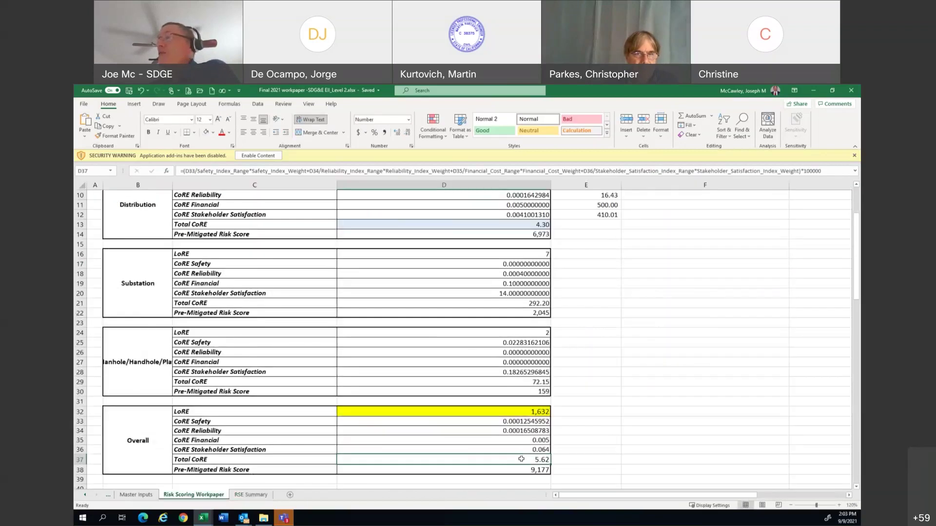
pyautogui.doubleClick(522, 460)
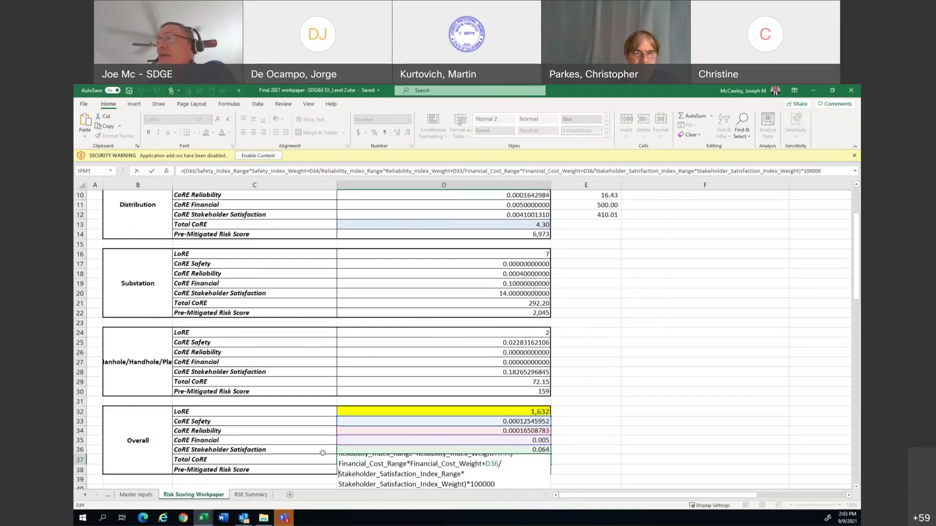
pyautogui.click(251, 494)
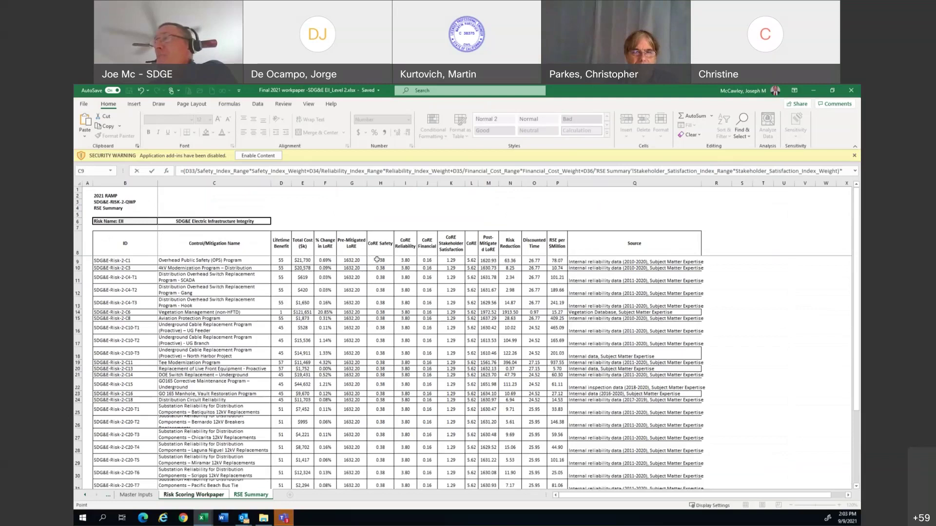
pyautogui.moveTo(377, 260); pyautogui.dragTo(406, 260)
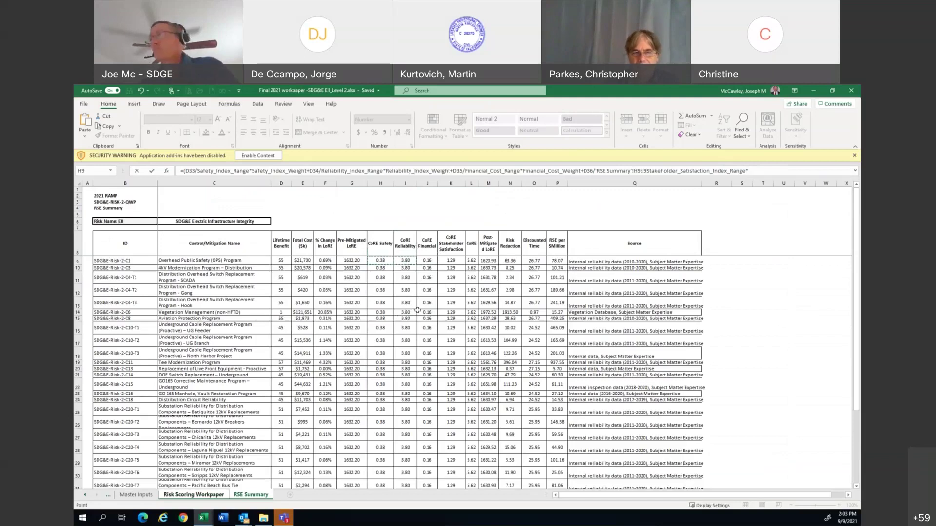
pyautogui.press('Escape')
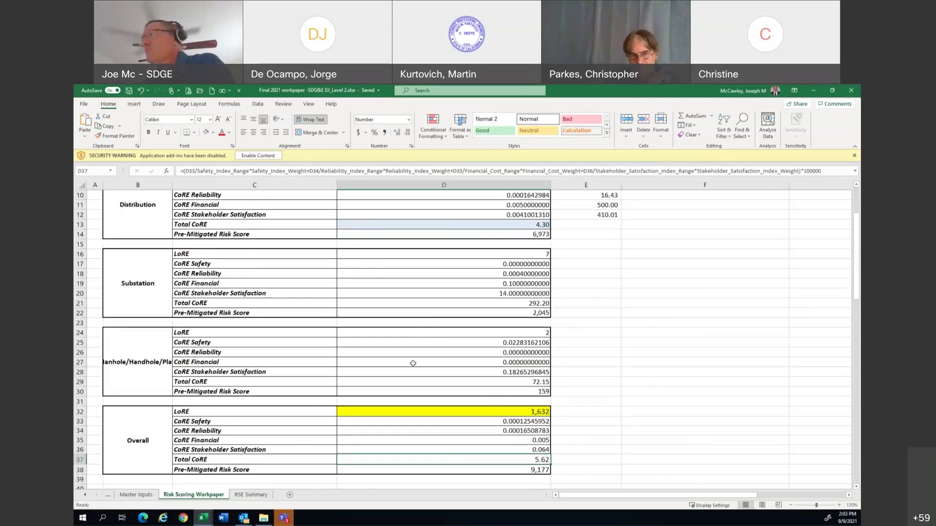
# Review the Distribution, Substation and Overall blocks on the Risk Scoring Workpaper sheet against the RSE Summary table.
pyautogui.click(251, 495)
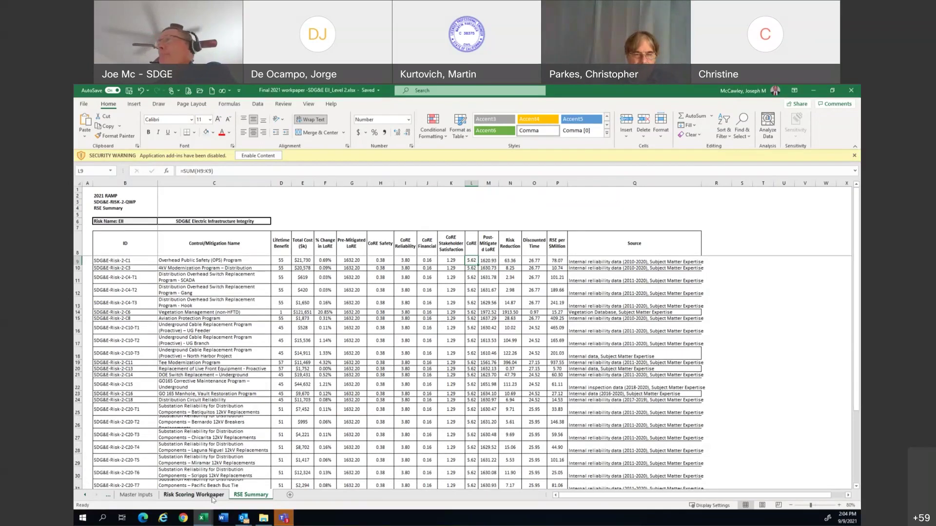
pyautogui.click(194, 494)
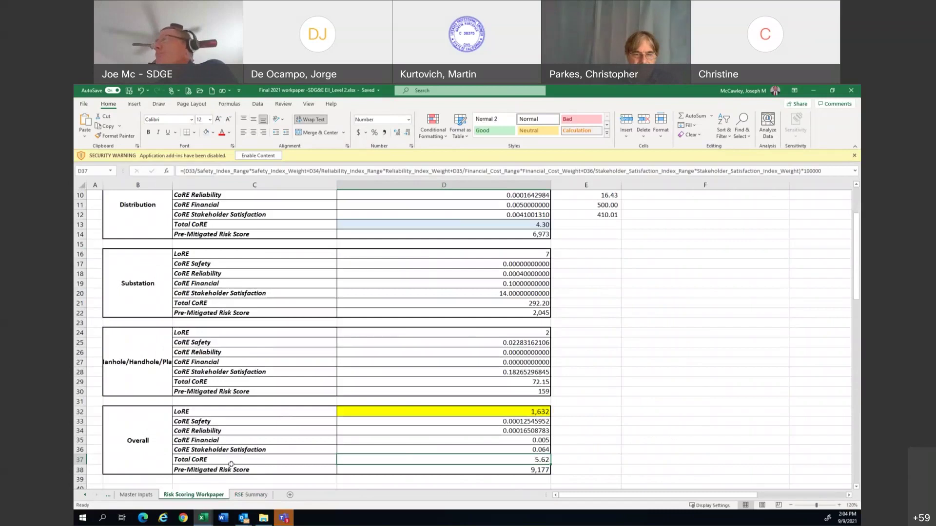
pyautogui.scroll(3, 231, 465)
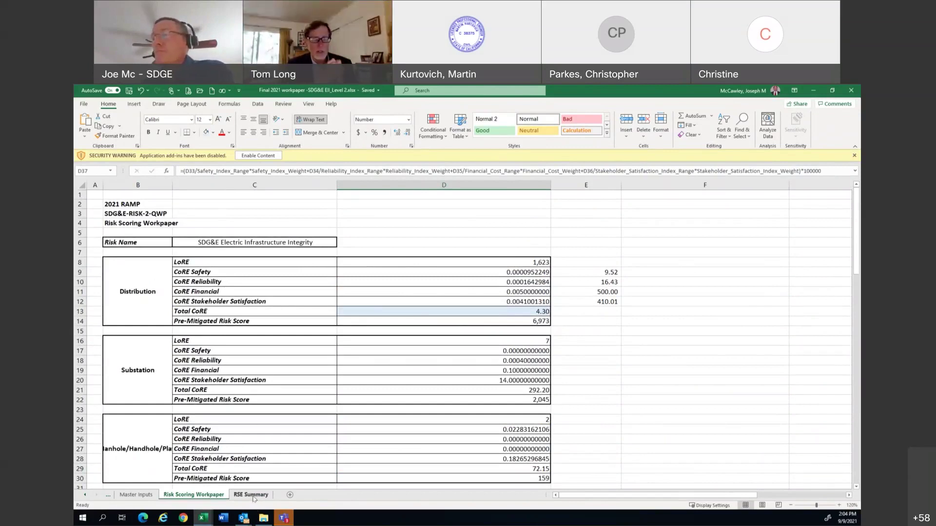
pyautogui.click(205, 496)
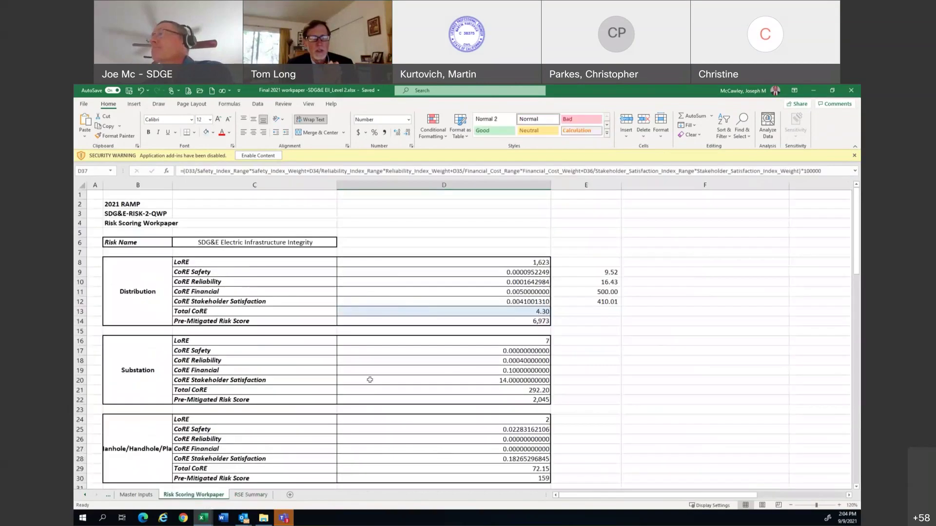
pyautogui.scroll(-1, 362, 377)
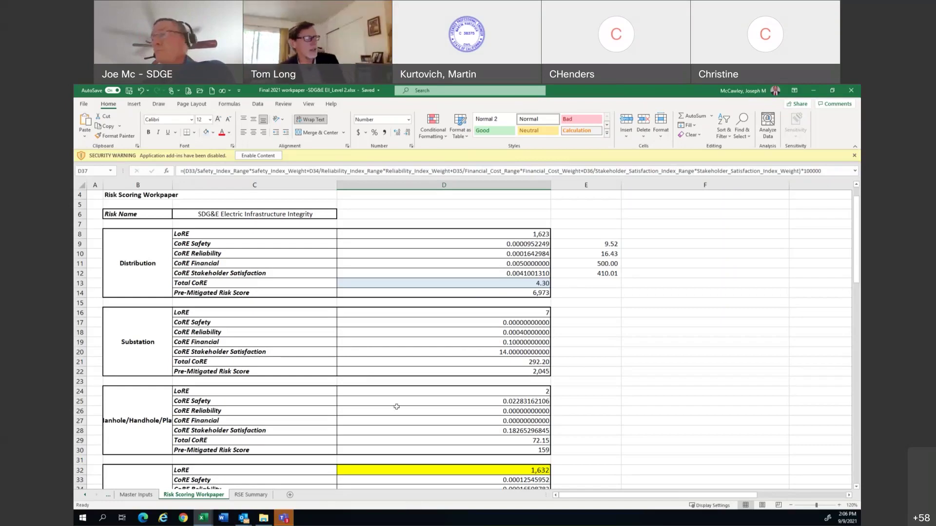
# Examine the % Change in LoRE, CoRE, Post-Mitigated LoRE and Risk Reduction formulas in row 9 of the RSE Summary sheet.
pyautogui.click(253, 496)
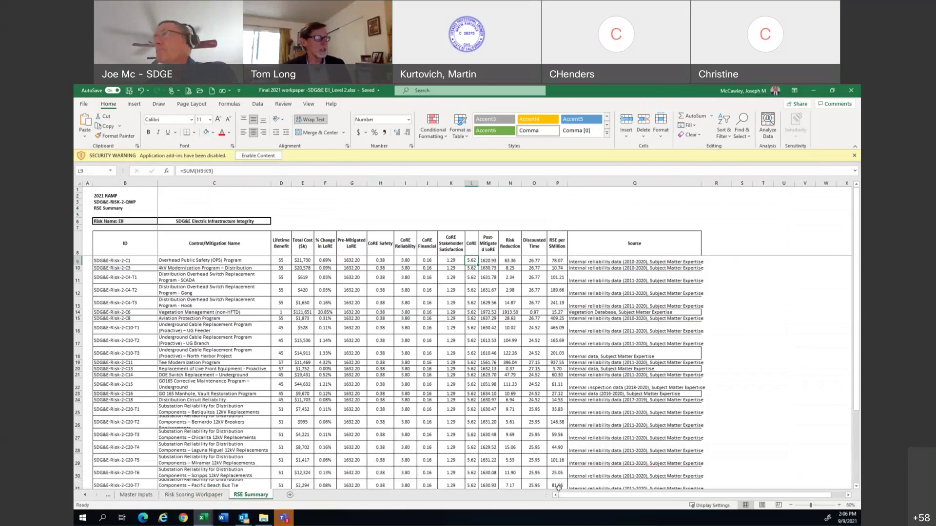
pyautogui.click(323, 183)
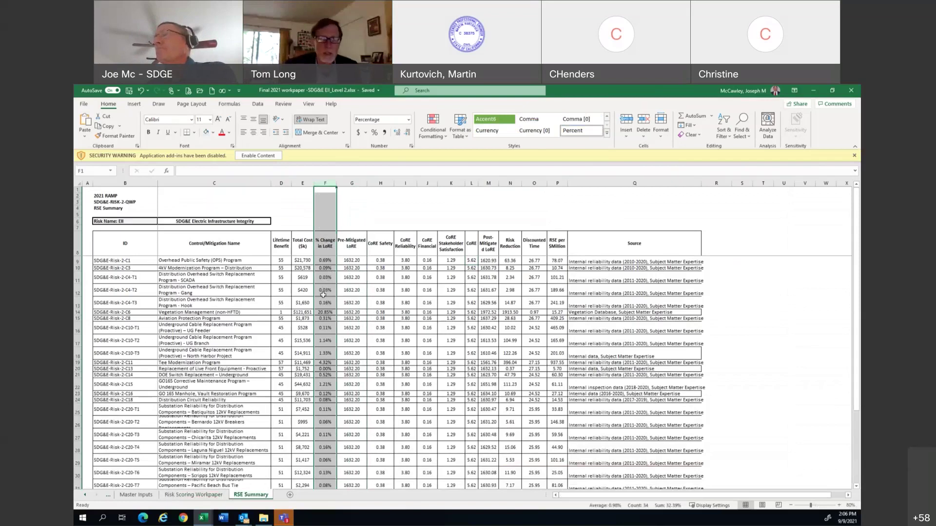
pyautogui.click(328, 261)
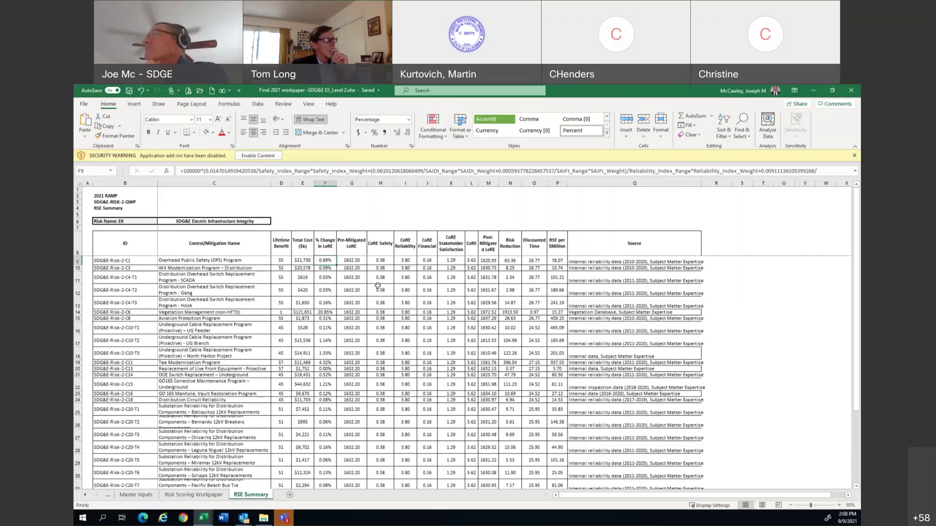
pyautogui.click(471, 261)
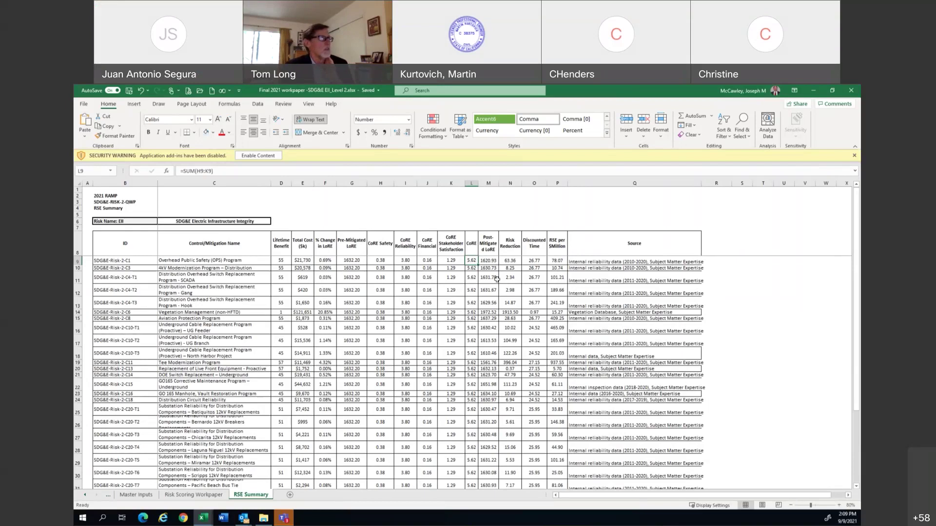
pyautogui.click(491, 261)
pyautogui.click(506, 261)
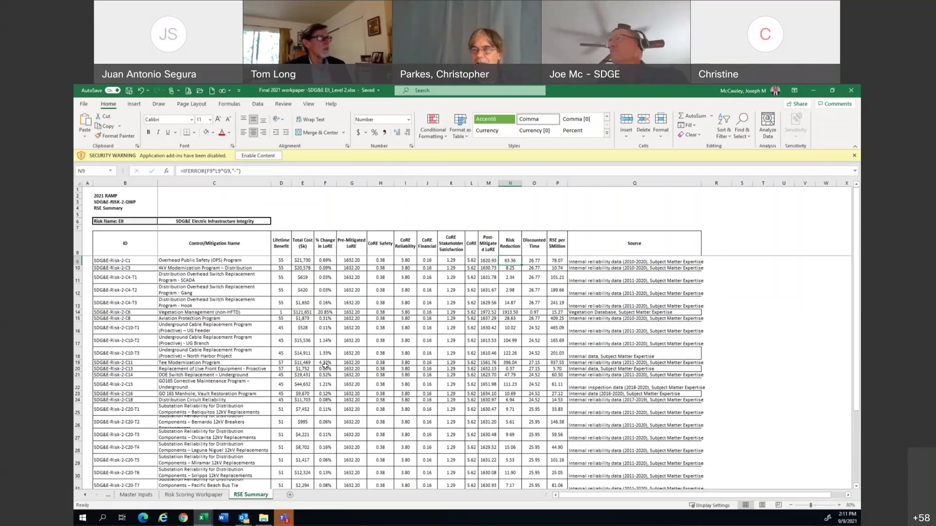
pyautogui.doubleClick(509, 260)
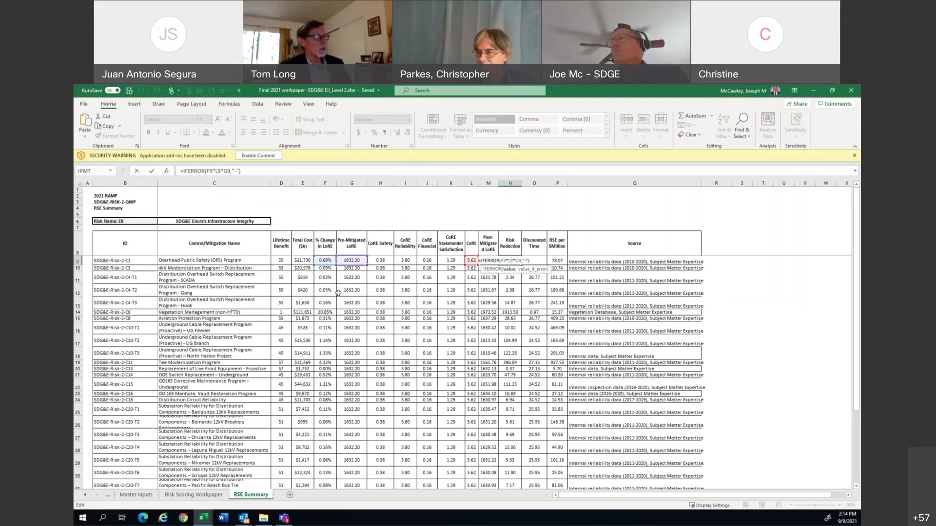
# Read the full % Change in LoRE formula in F9 and check the MAVF ranges and weights on the Master Inputs sheet.
pyautogui.doubleClick(326, 260)
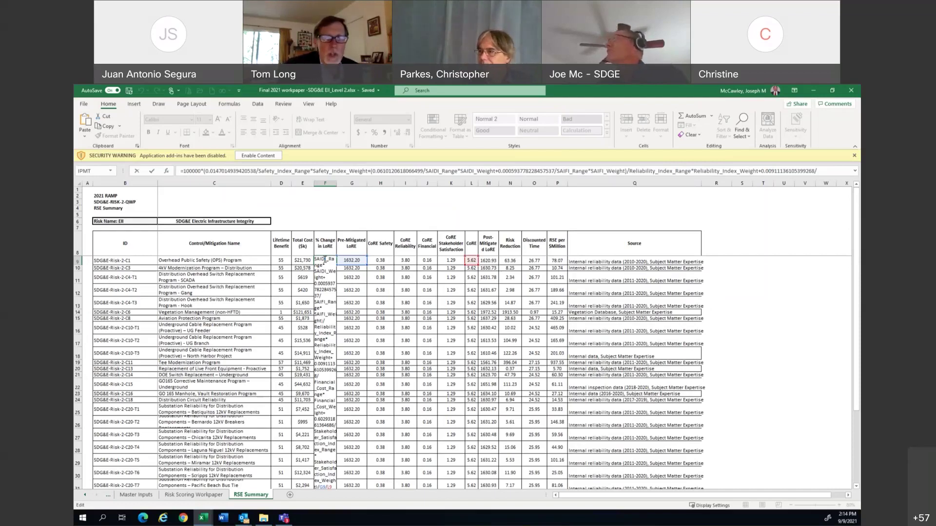
pyautogui.click(854, 172)
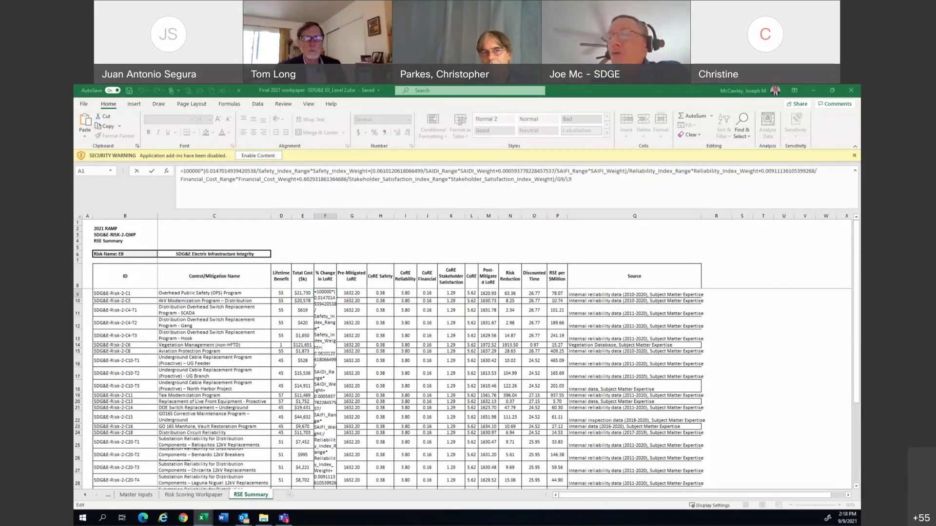
pyautogui.press('Escape')
pyautogui.click(149, 493)
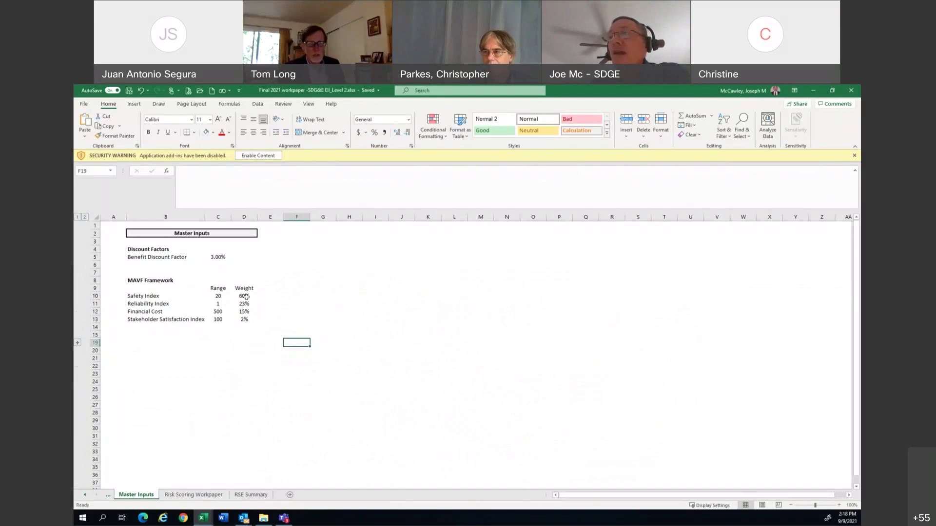
pyautogui.click(255, 496)
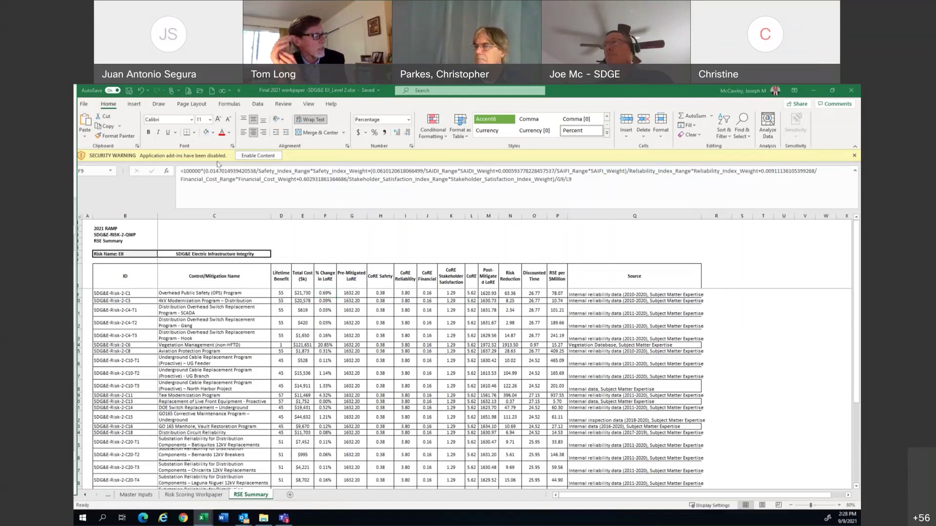
# Switch to the Final 2021 RSE Workpaper workbook and maximize its window.
pyautogui.hotkey('alt', 'Tab')
pyautogui.moveTo(439, 93); pyautogui.dragTo(684, 203)
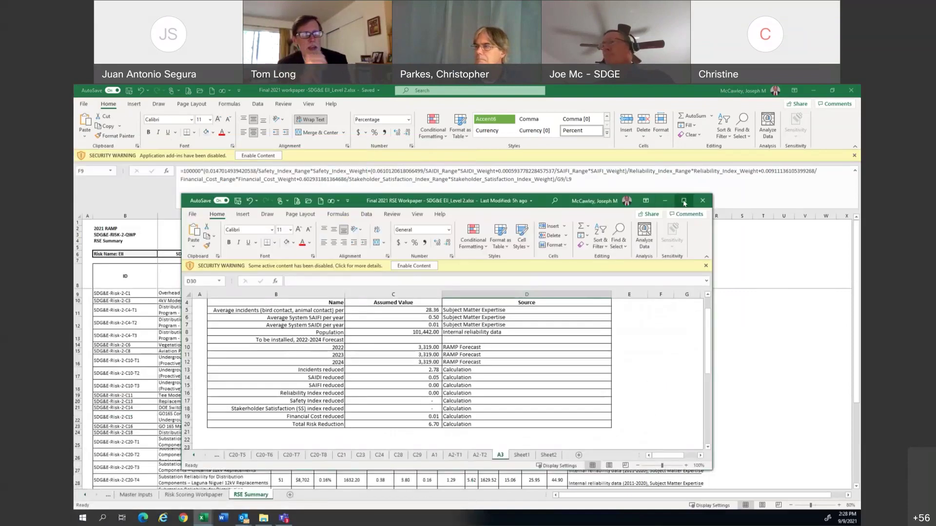
pyautogui.click(684, 201)
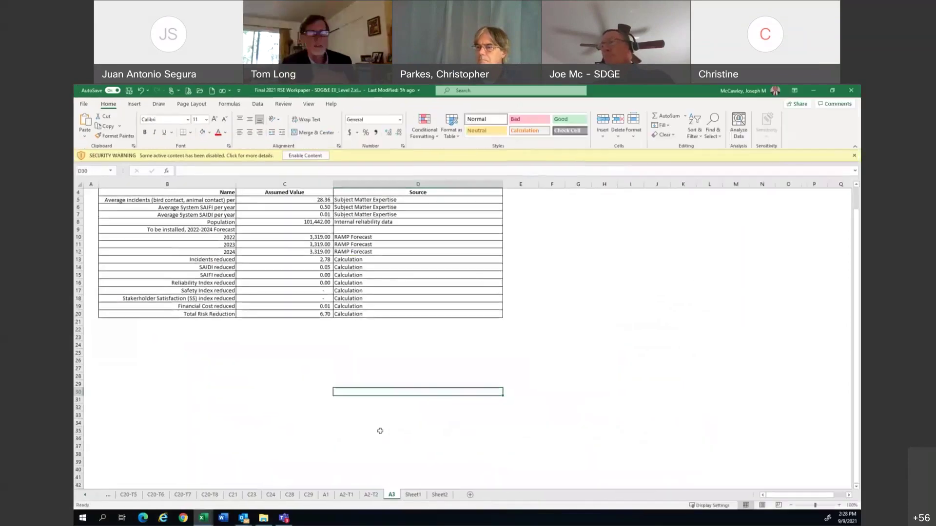
# Review the assumed values on the C1 Overhead Public Safety (OPS) Program sheet and check the Total risk reduction formula in C42.
pyautogui.click(85, 496)
pyautogui.click(84, 496)
pyautogui.click(85, 496)
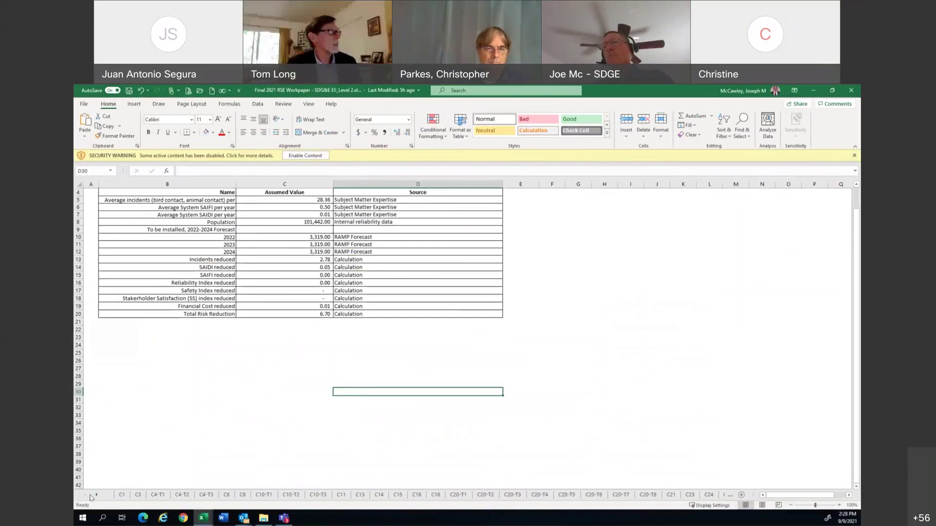
pyautogui.click(122, 495)
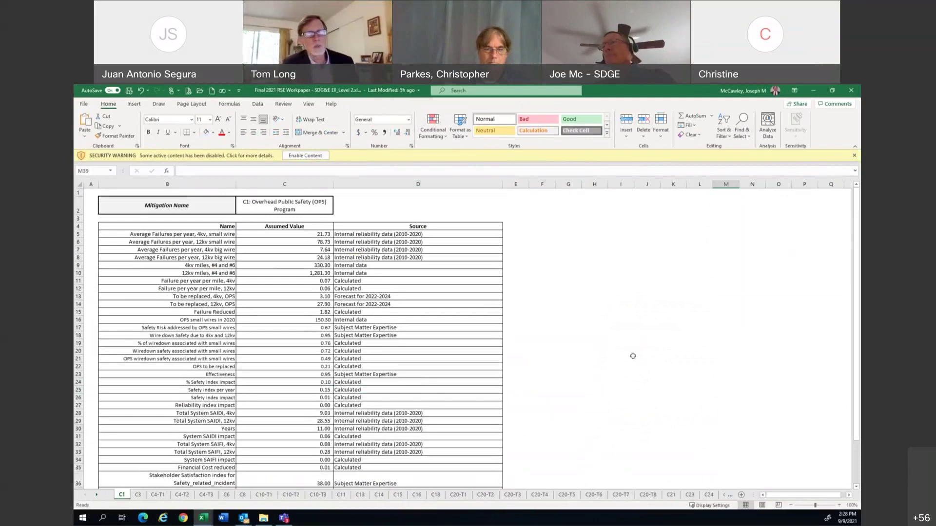
pyautogui.scroll(-3, 632, 355)
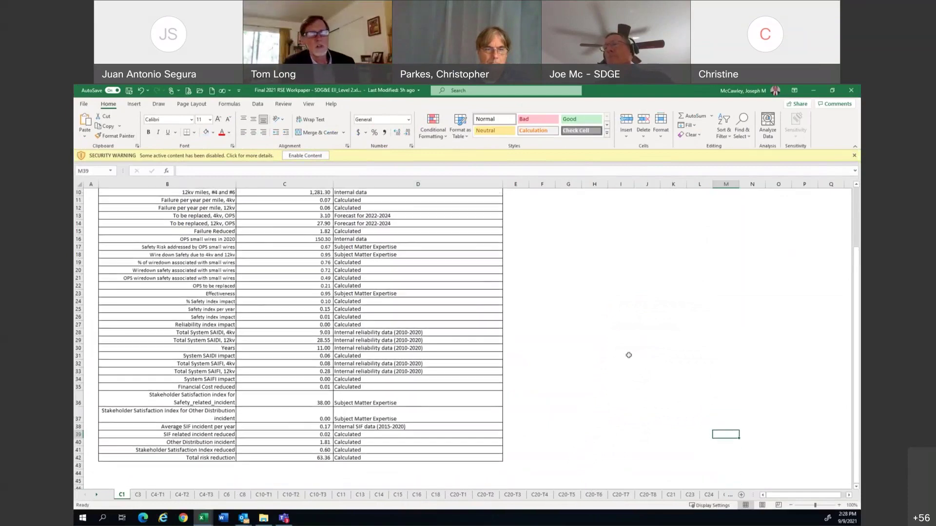
pyautogui.scroll(1, 628, 355)
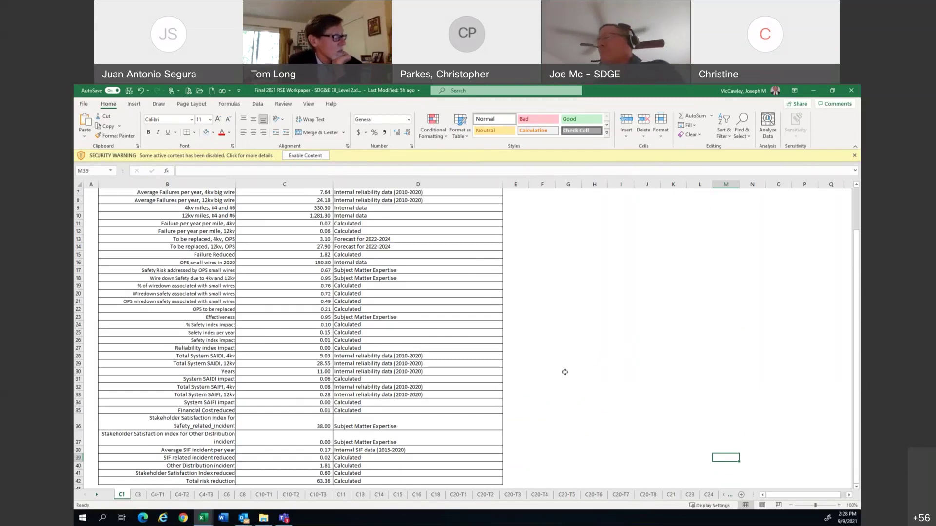
pyautogui.click(328, 481)
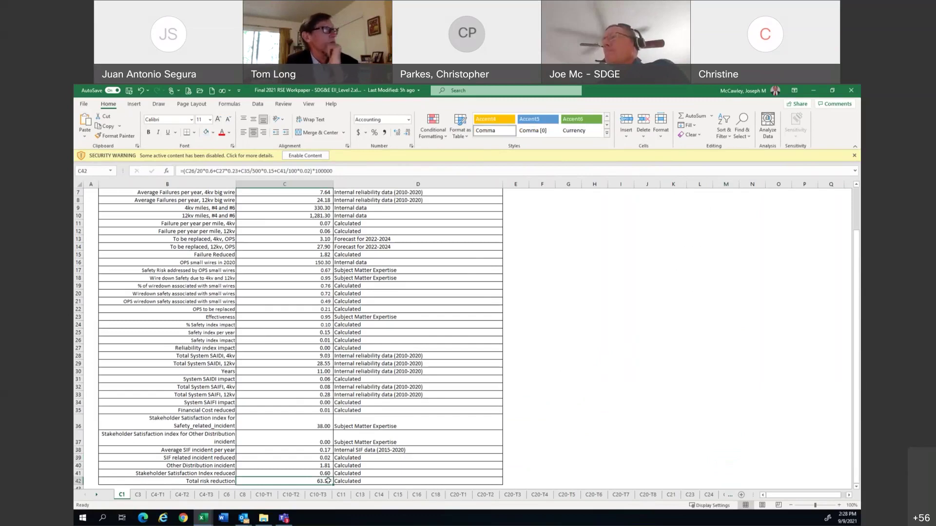
# Trace the Total risk reduction formula in C42 on the C1 sheet back to the Safety index impact formula in C26.
pyautogui.doubleClick(328, 481)
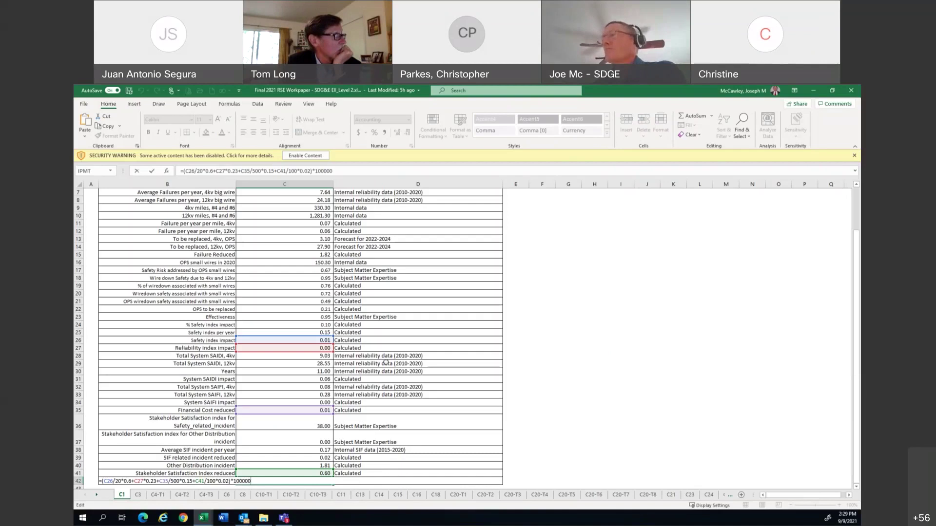
pyautogui.click(536, 349)
pyautogui.click(323, 341)
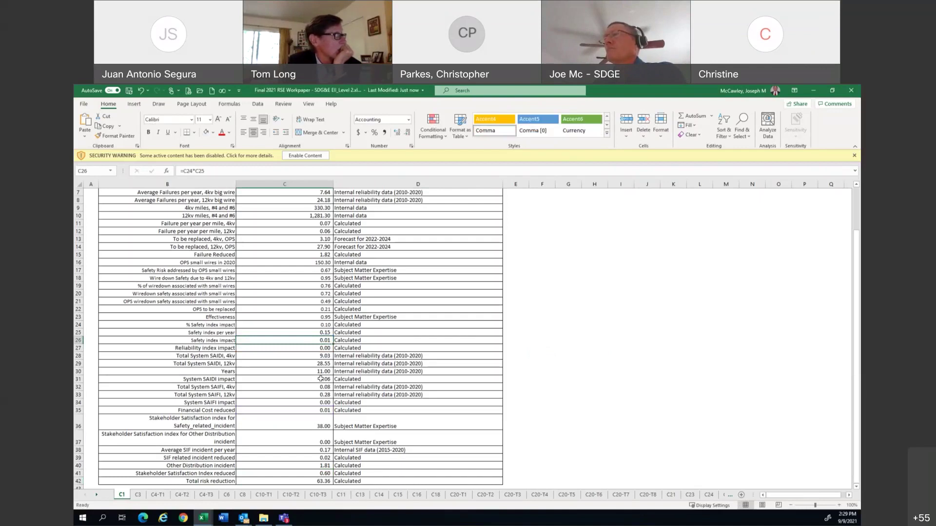
pyautogui.doubleClick(325, 341)
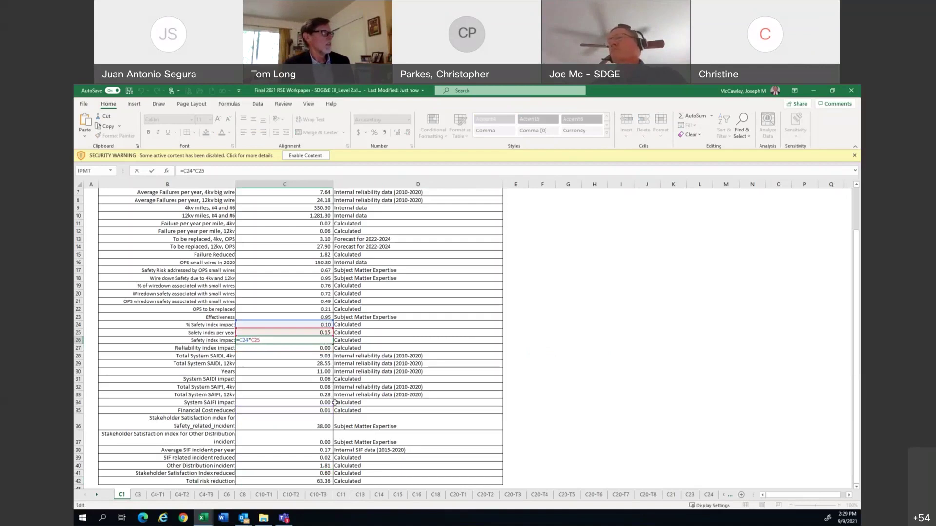
pyautogui.press('Escape')
# Inspect the cells feeding the % Safety index impact formula in C24 and the OPS wiredown safety formula in C21.
pyautogui.doubleClick(291, 325)
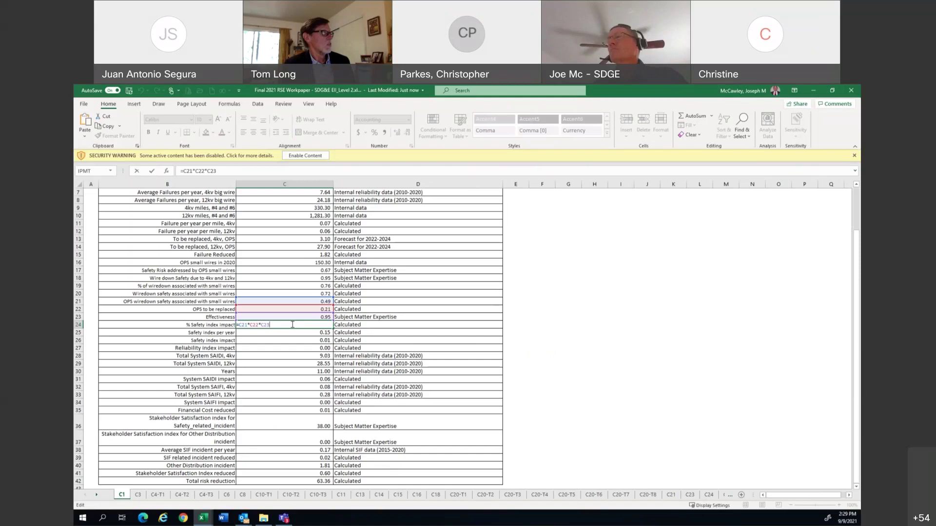
pyautogui.press('Escape')
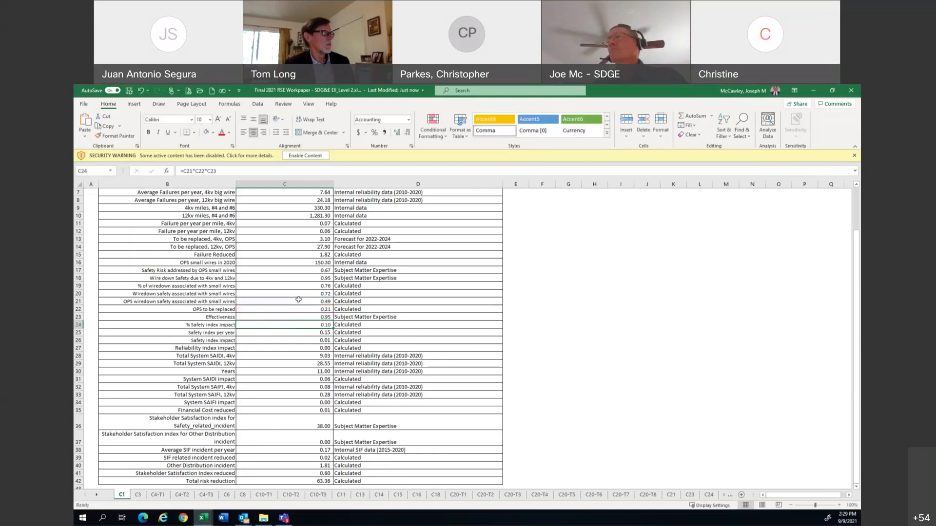
pyautogui.doubleClick(298, 302)
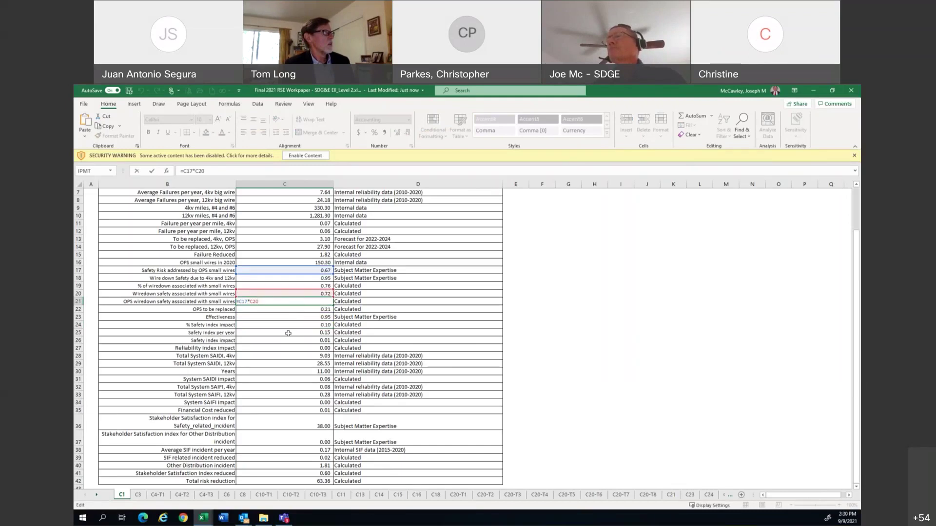
pyautogui.hotkey('ctrl', 'Return')
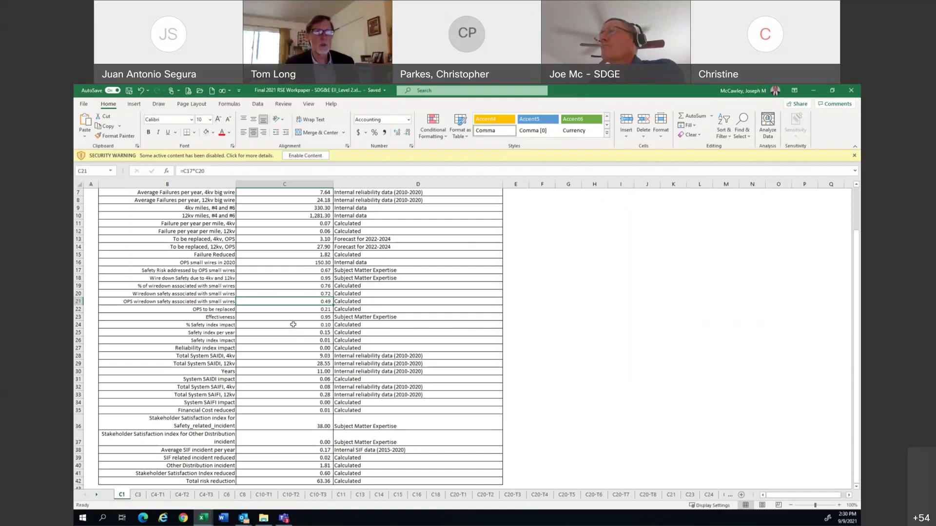
pyautogui.scroll(1, 293, 324)
pyautogui.scroll(-3, 293, 324)
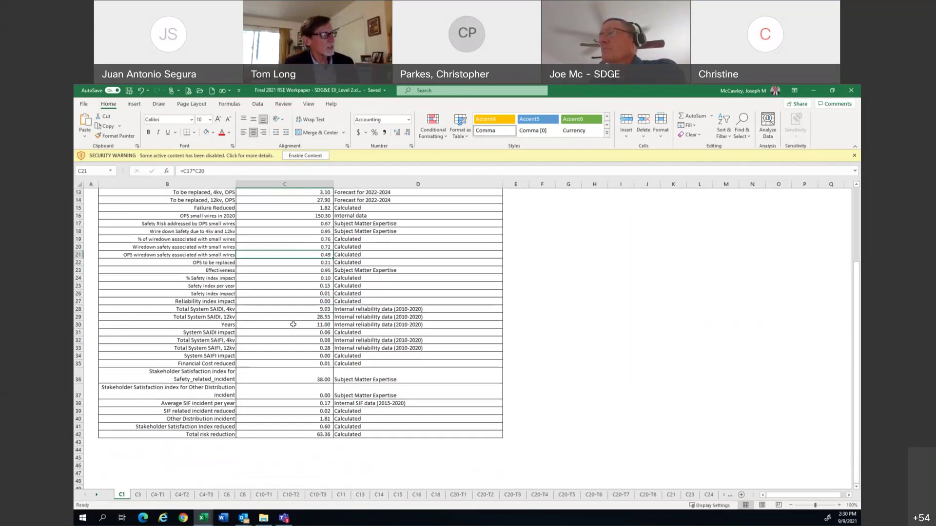
pyautogui.scroll(1, 293, 325)
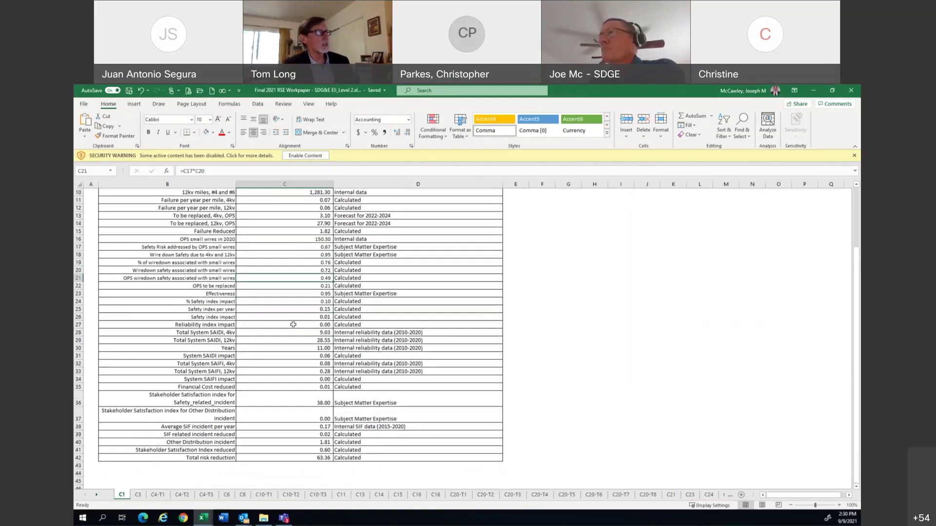
pyautogui.scroll(1, 293, 324)
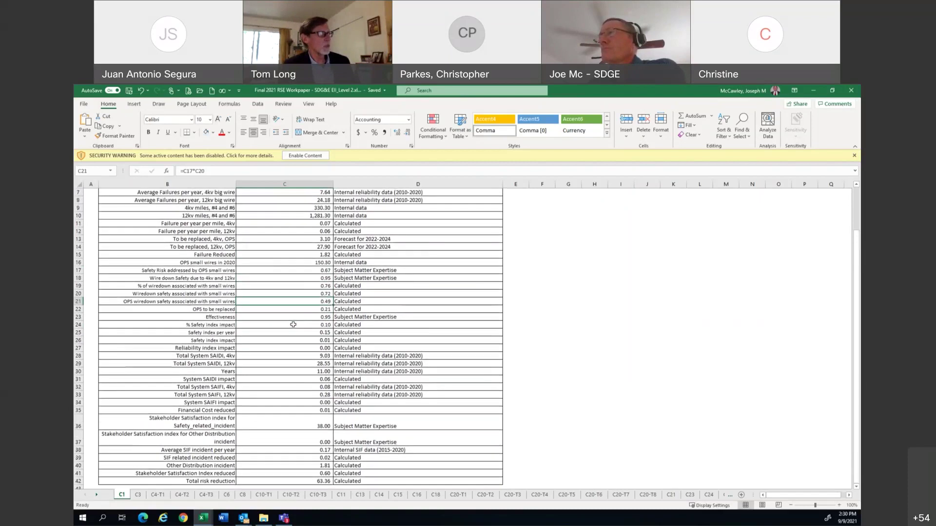
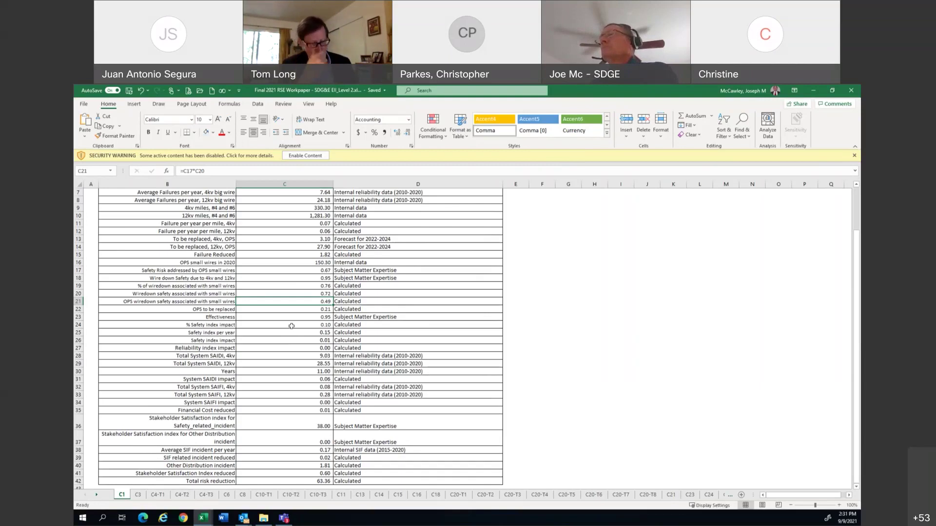
# Review the formulas for % Safety index impact, Stakeholder Satisfaction Index reduced, Financial Cost reduced and Safety index impact on the C1 sheet.
pyautogui.click(291, 325)
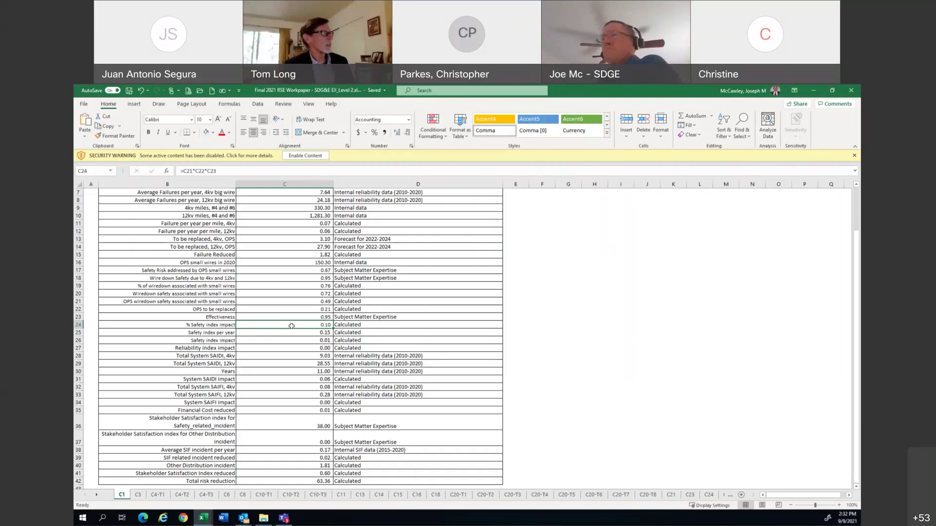
pyautogui.click(304, 472)
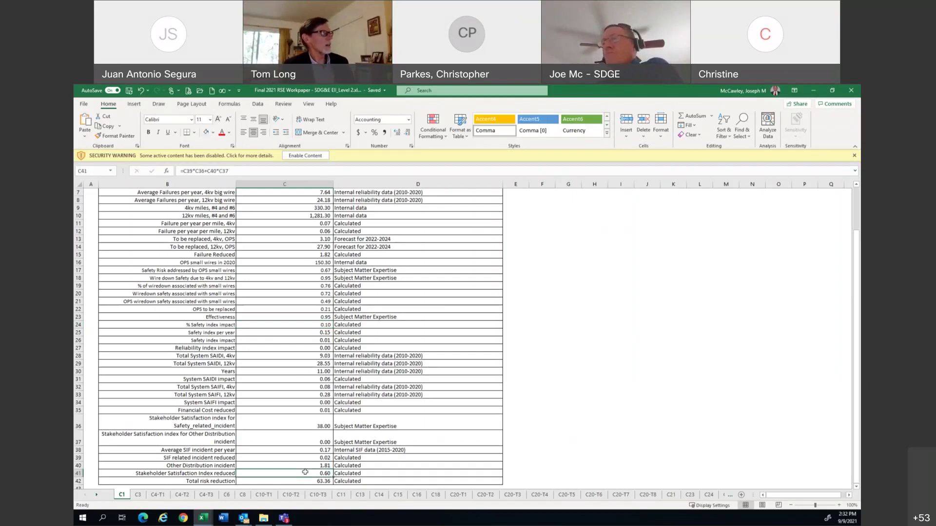
pyautogui.click(302, 412)
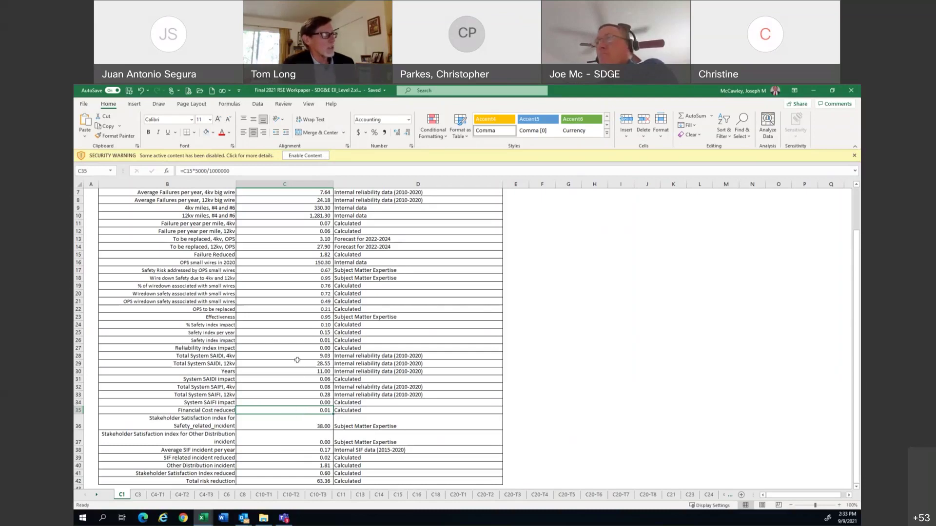
pyautogui.click(305, 342)
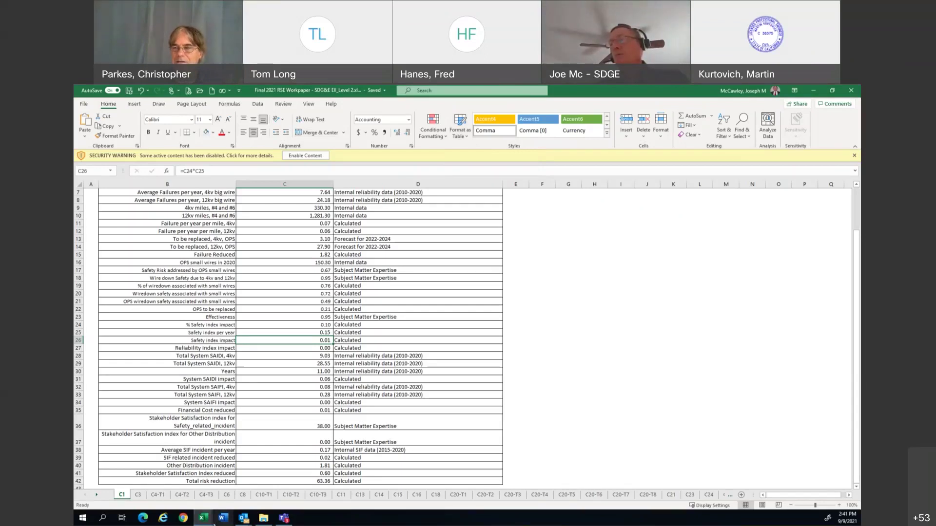
# Switch back to the RSE Summary sheet in the Final 2021 workpaper workbook.
pyautogui.moveTo(205, 521)
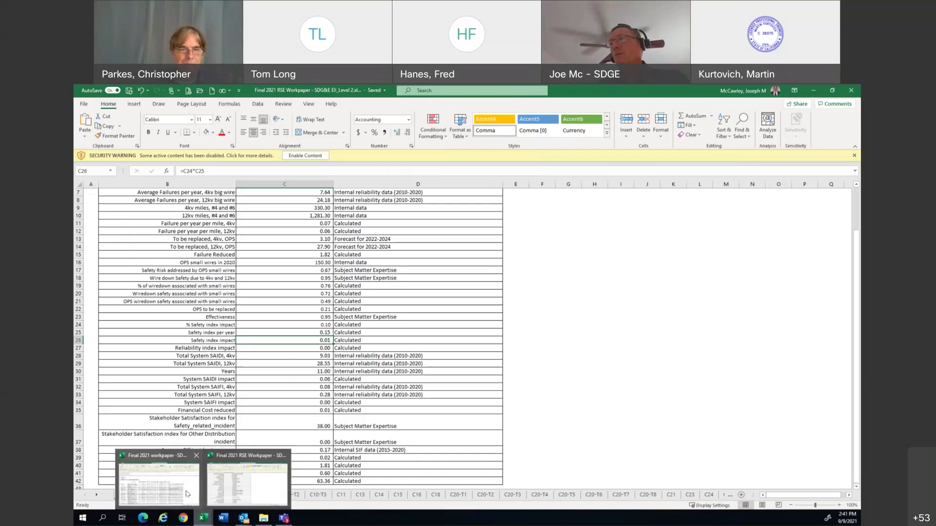
pyautogui.click(187, 495)
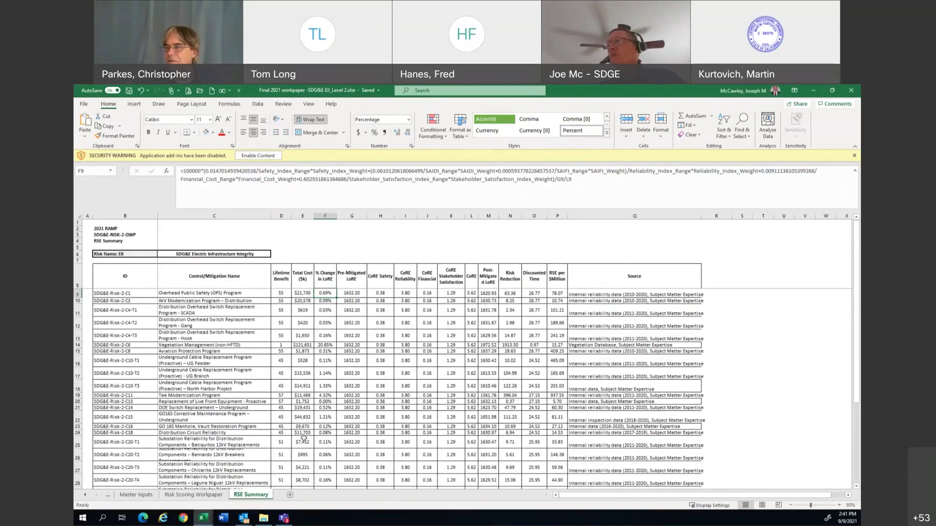
pyautogui.click(357, 215)
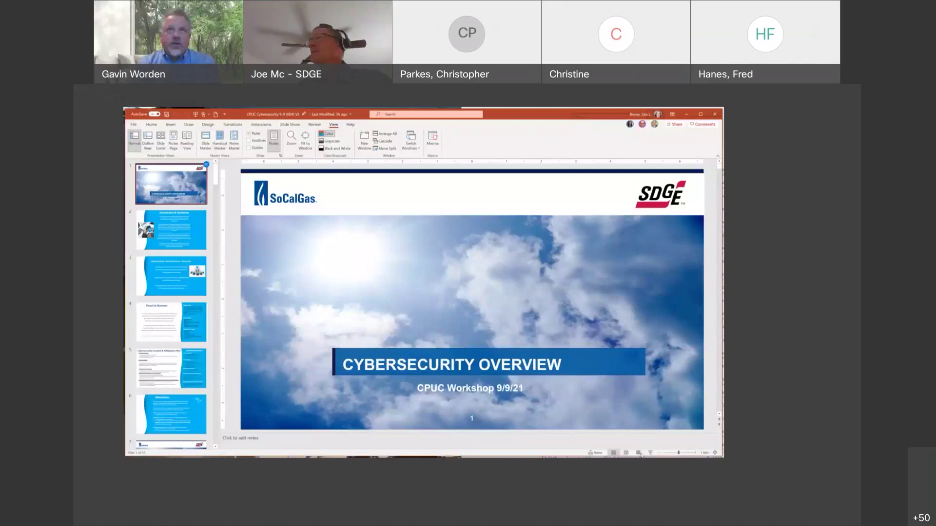
# Show the Cybersecurity Overview presentation in Reading View in PowerPoint.
pyautogui.click(638, 453)
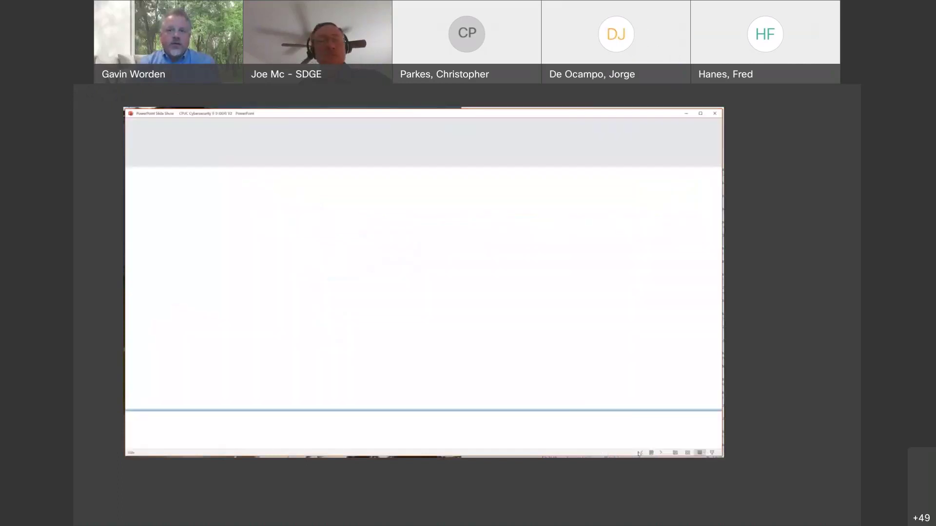